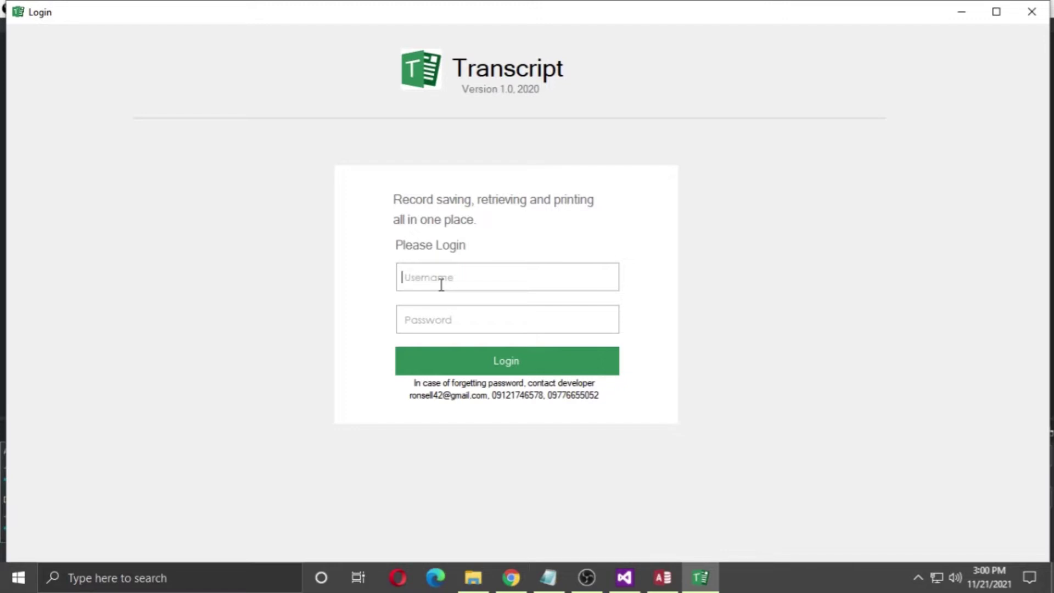
Enter the administrator username and password in the Transcript login form.
{"action": "type", "text": "admin"}
{"action": "left_click", "coordinate": [461, 324]}
{"action": "type", "text": "ad"}
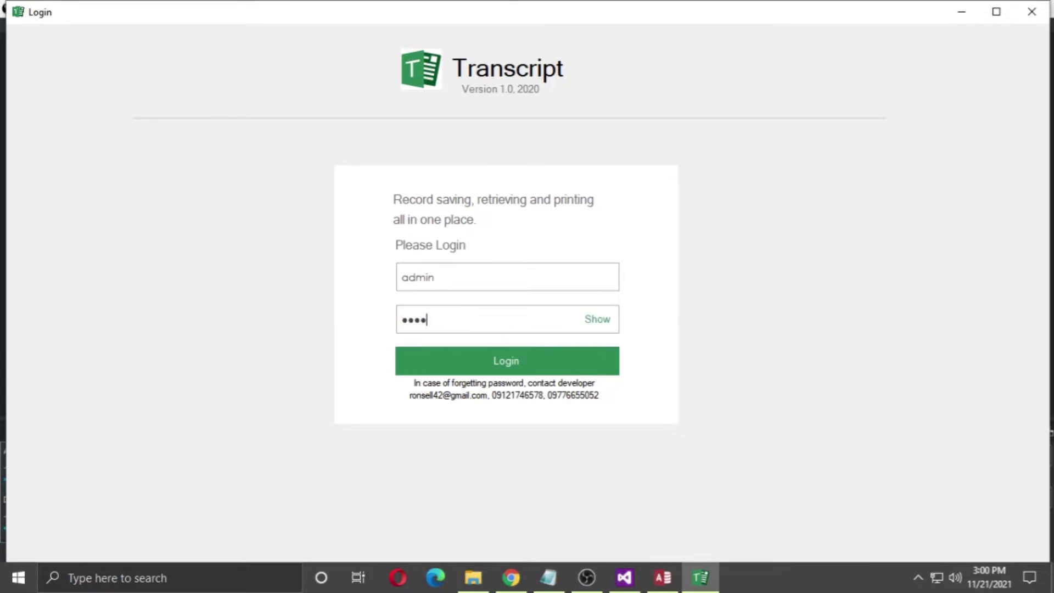
{"action": "left_click", "coordinate": [455, 285]}
{"action": "left_click", "coordinate": [457, 319]}
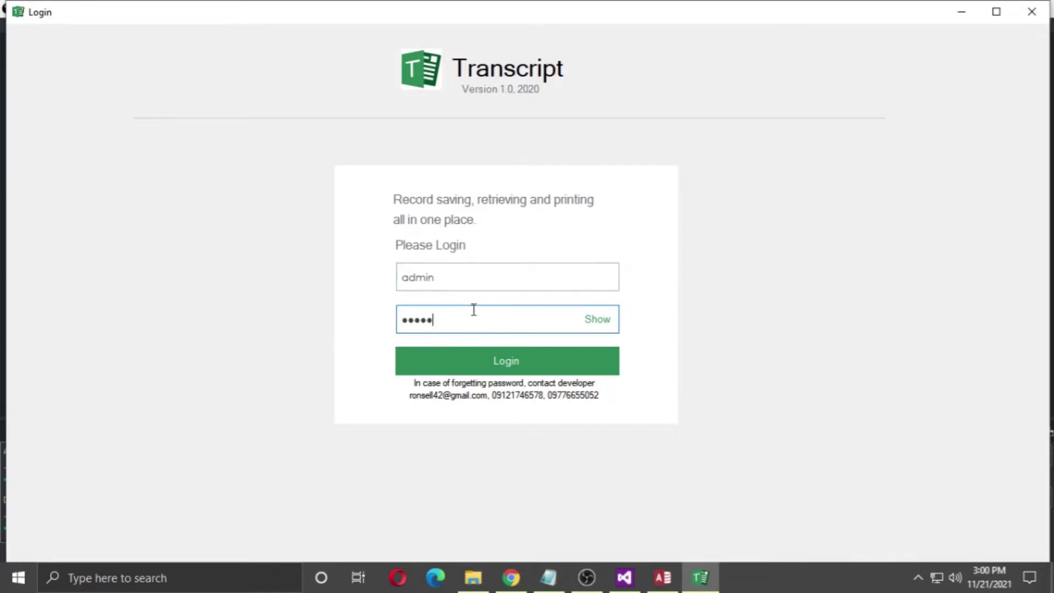
Toggle Show/Hide to check the typed password, then bring up the TORdb database in Access.
{"action": "left_click", "coordinate": [599, 324]}
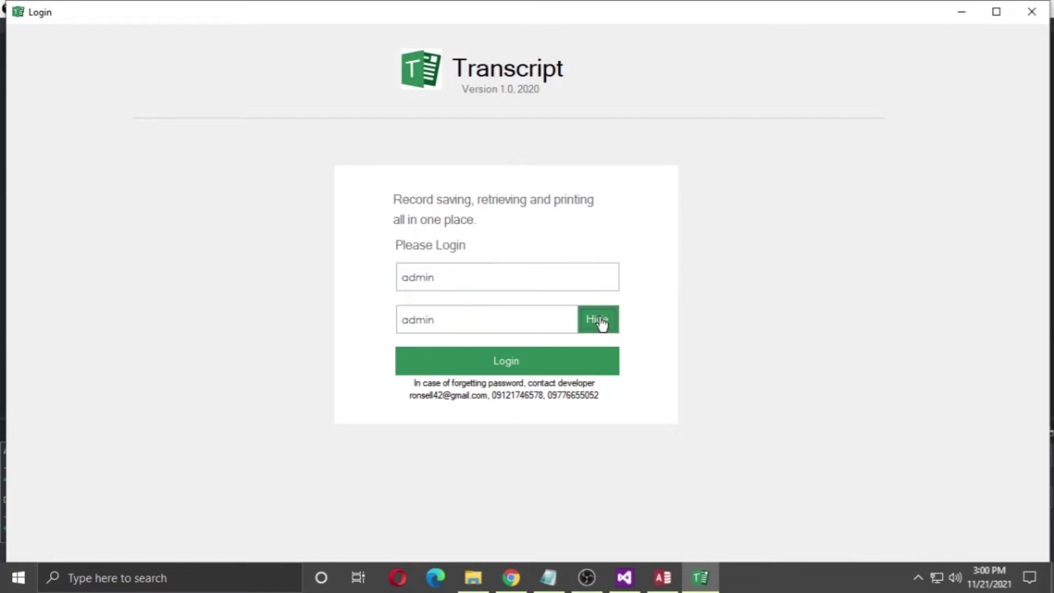
{"action": "left_click", "coordinate": [569, 327]}
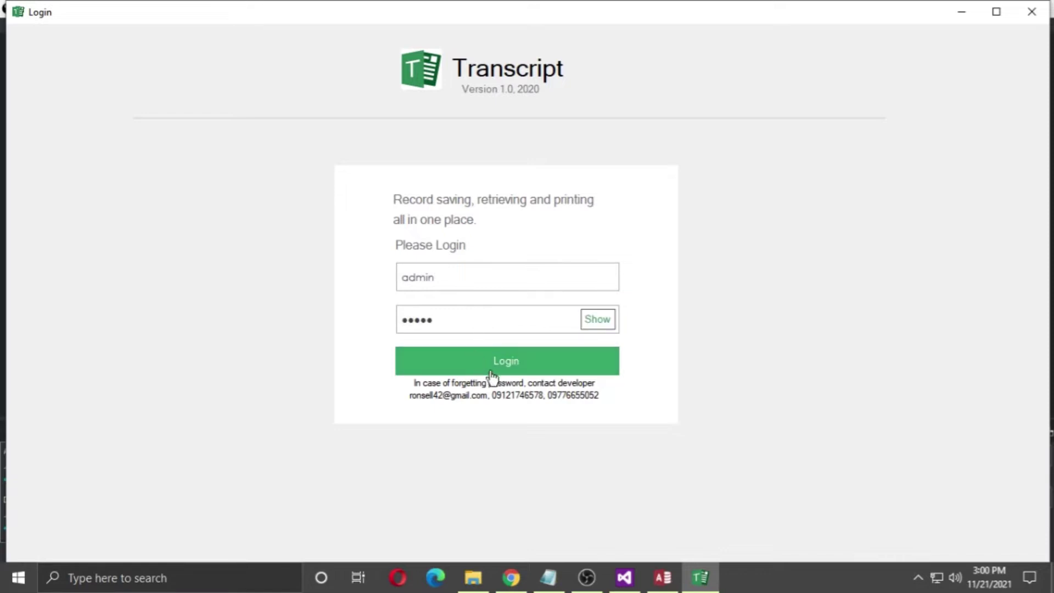
{"action": "left_click", "coordinate": [473, 275]}
{"action": "left_click", "coordinate": [474, 323]}
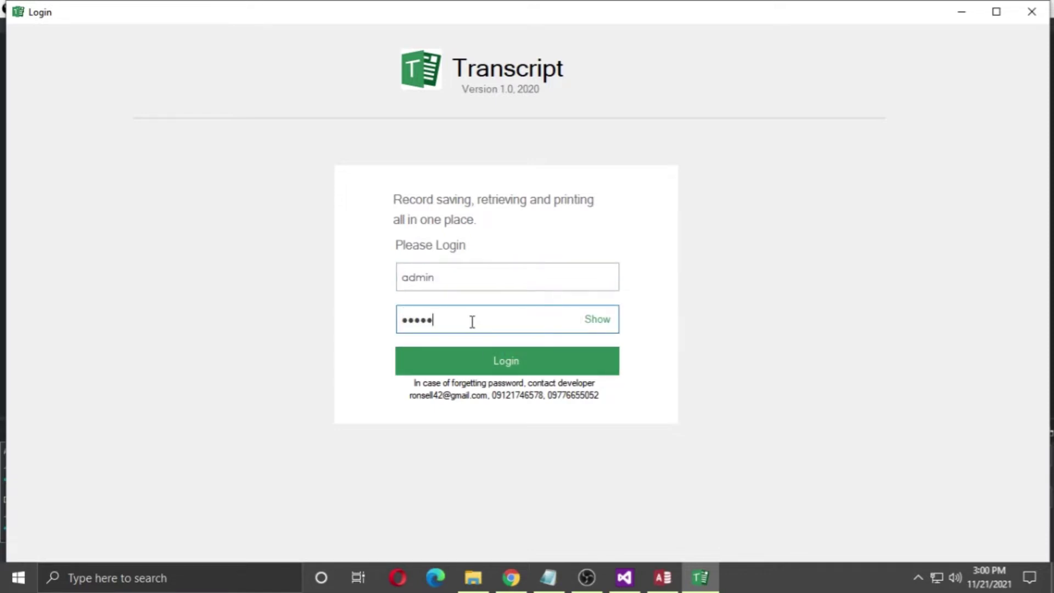
{"action": "left_click", "coordinate": [598, 319]}
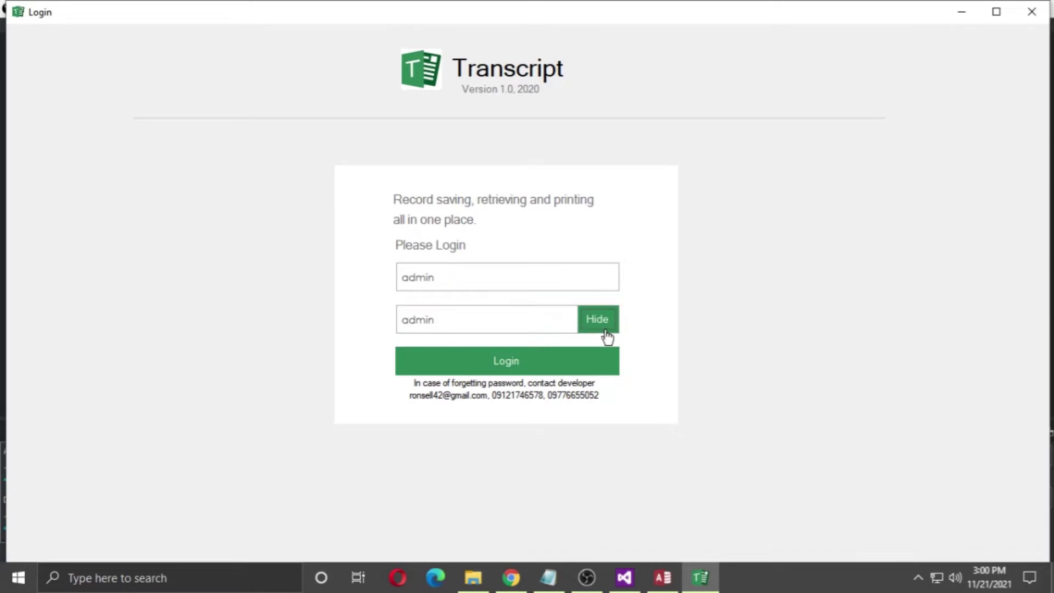
{"action": "left_click", "coordinate": [468, 287]}
{"action": "left_click", "coordinate": [461, 324]}
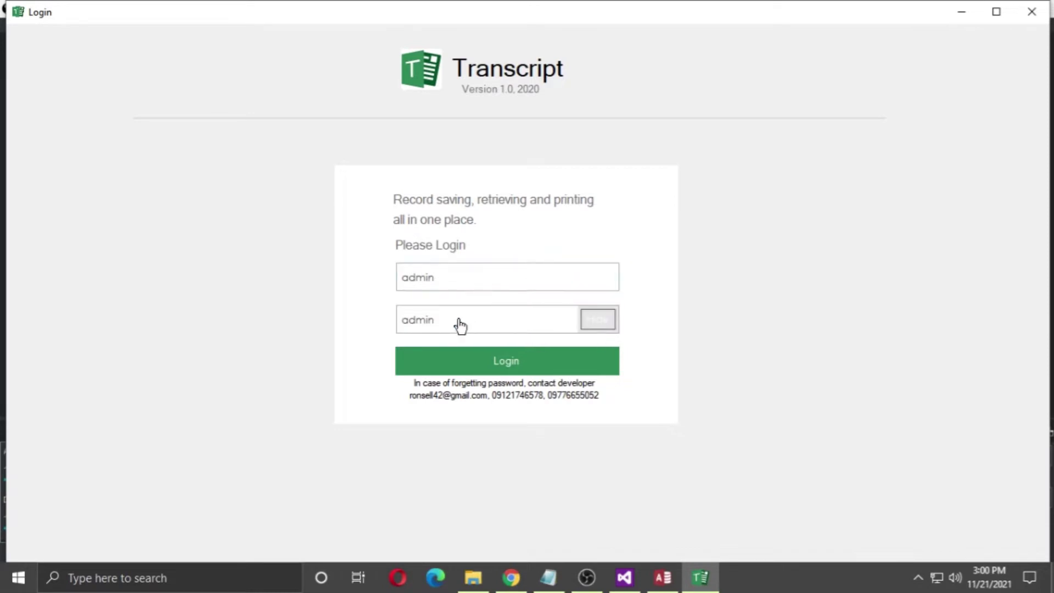
{"action": "left_click", "coordinate": [598, 320]}
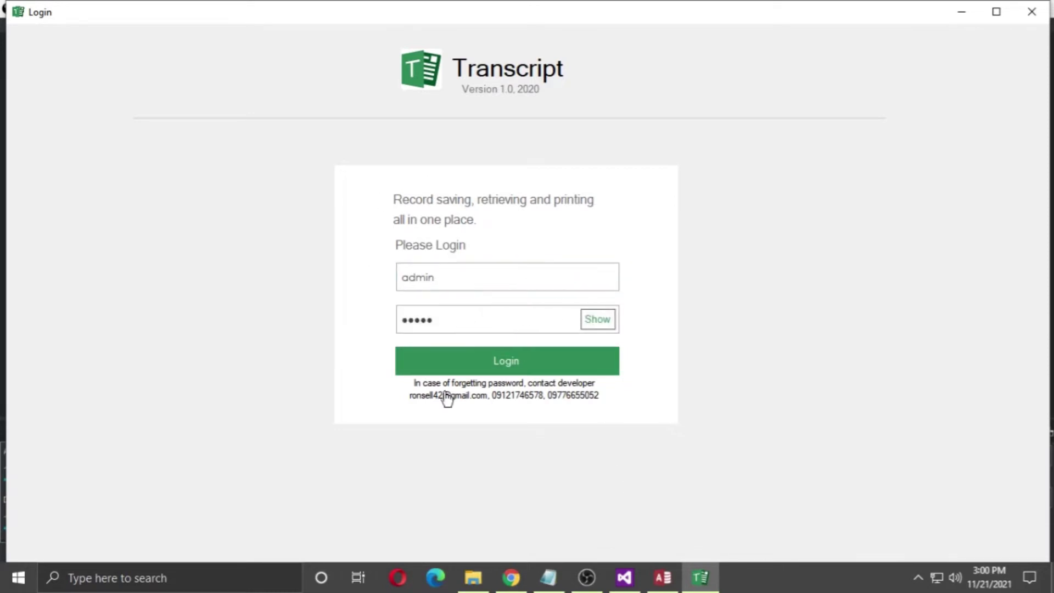
{"action": "left_click", "coordinate": [666, 578]}
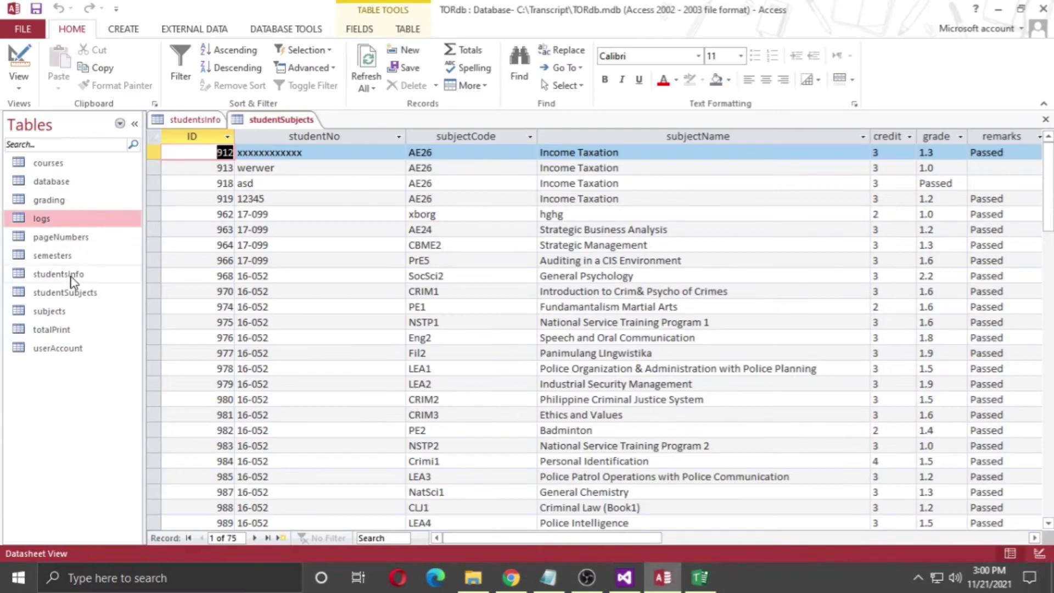
Open the userAccount table and inspect the admin account's stored username and password.
{"action": "left_click", "coordinate": [68, 347]}
{"action": "double_click", "coordinate": [68, 347]}
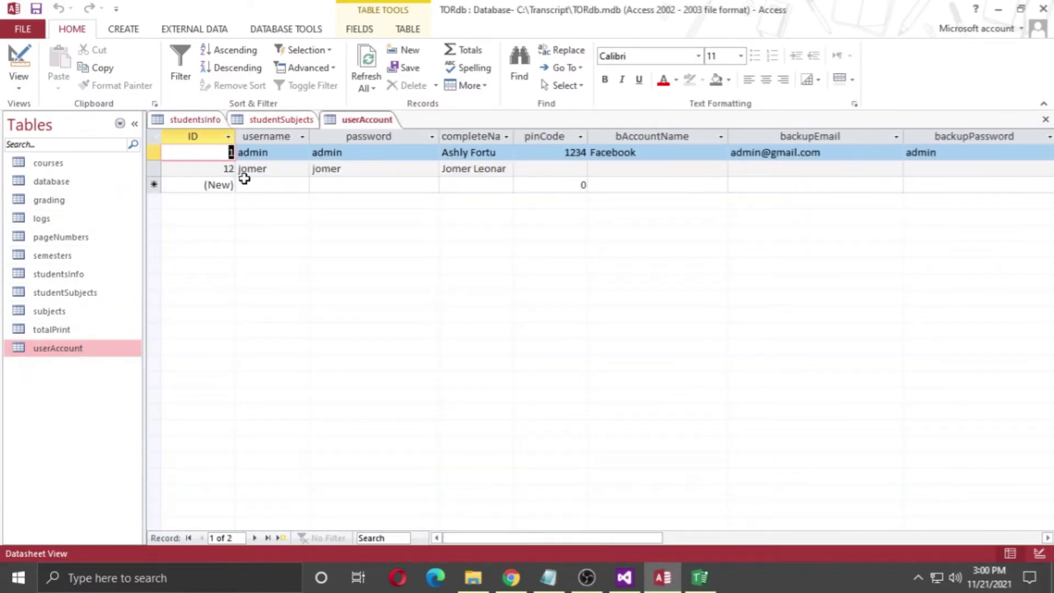
{"action": "left_click", "coordinate": [299, 160]}
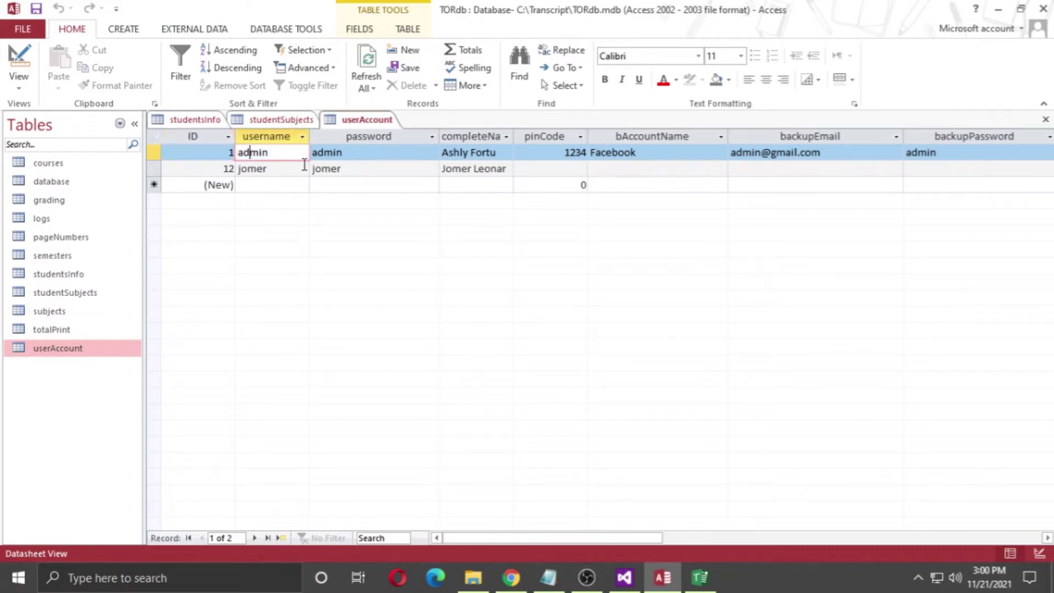
{"action": "left_click", "coordinate": [341, 154]}
{"action": "left_click", "coordinate": [353, 167]}
{"action": "left_click", "coordinate": [341, 153]}
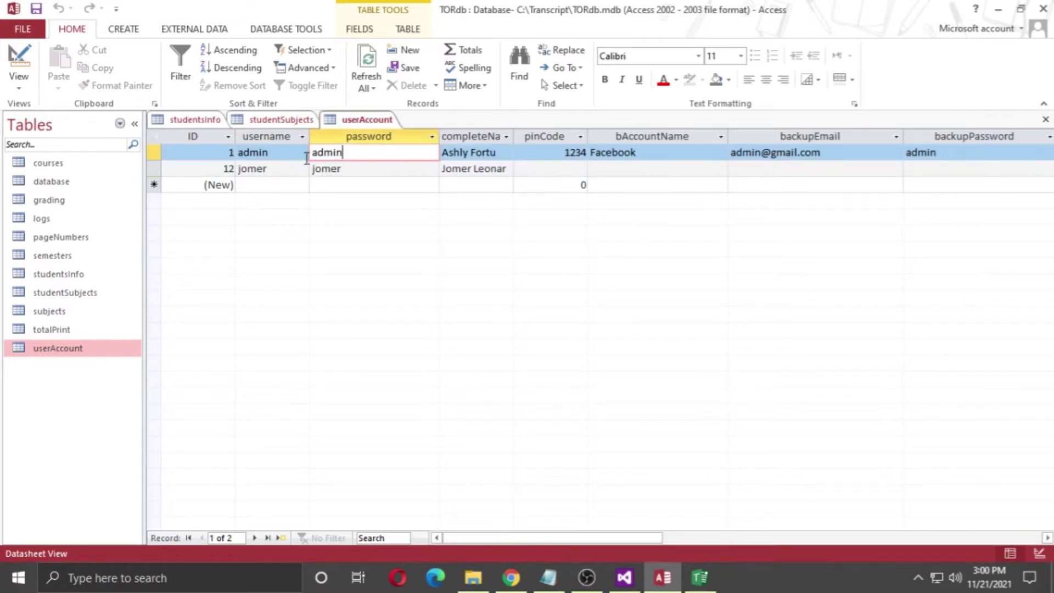
{"action": "double_click", "coordinate": [287, 162]}
{"action": "left_click", "coordinate": [321, 153]}
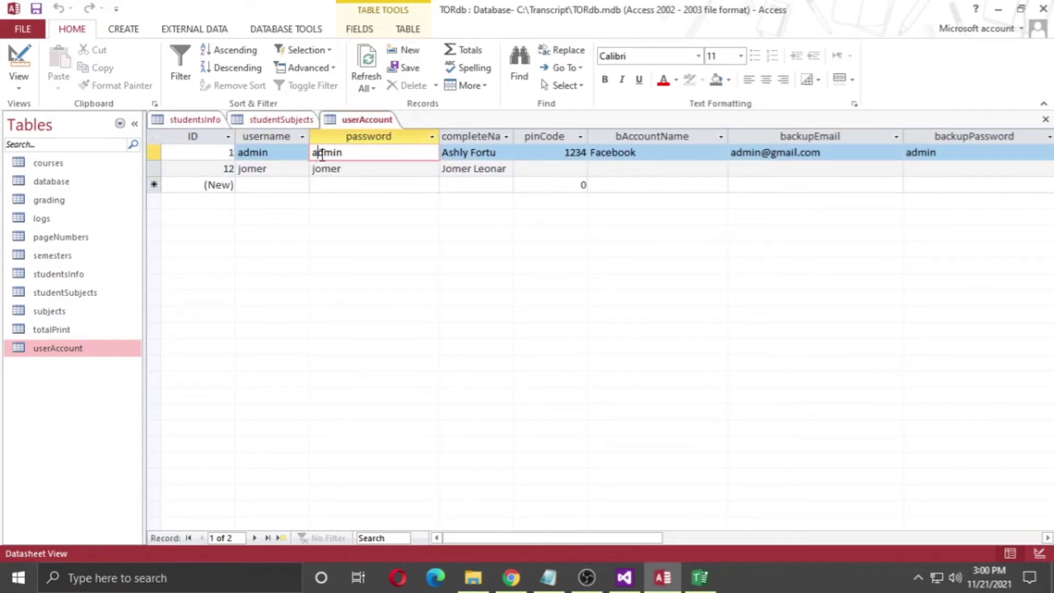
{"action": "left_click", "coordinate": [280, 157]}
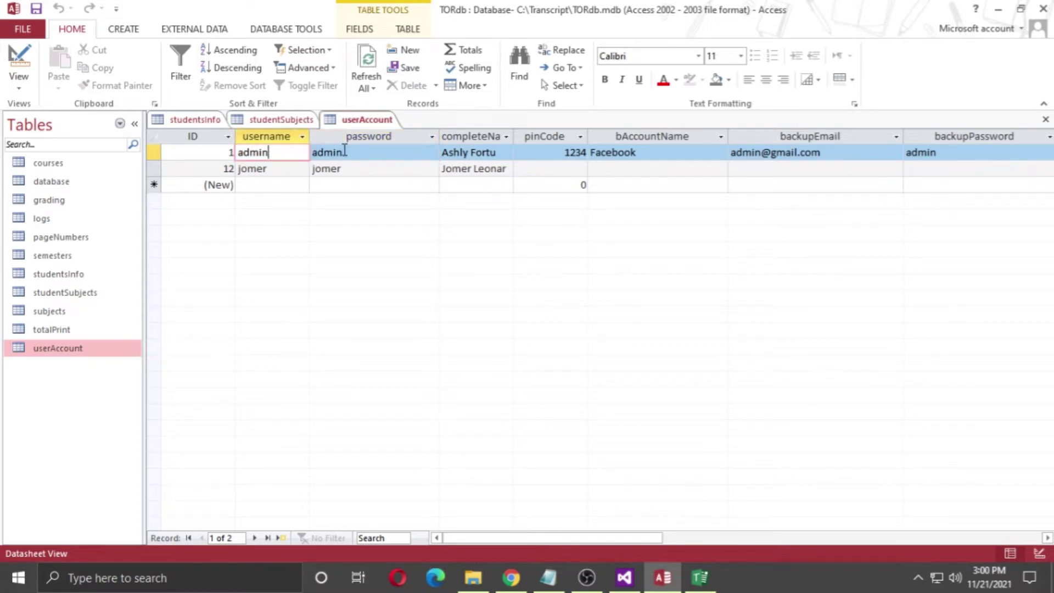
{"action": "key", "text": "Tab"}
Compare the second account's username and password with the admin row, then return to Transcript.
{"action": "mouse_move", "coordinate": [269, 153]}
{"action": "left_mouse_down"}
{"action": "mouse_move", "coordinate": [241, 152]}
{"action": "mouse_move", "coordinate": [233, 168]}
{"action": "left_mouse_up"}
{"action": "left_click", "coordinate": [278, 168]}
{"action": "left_click", "coordinate": [325, 170]}
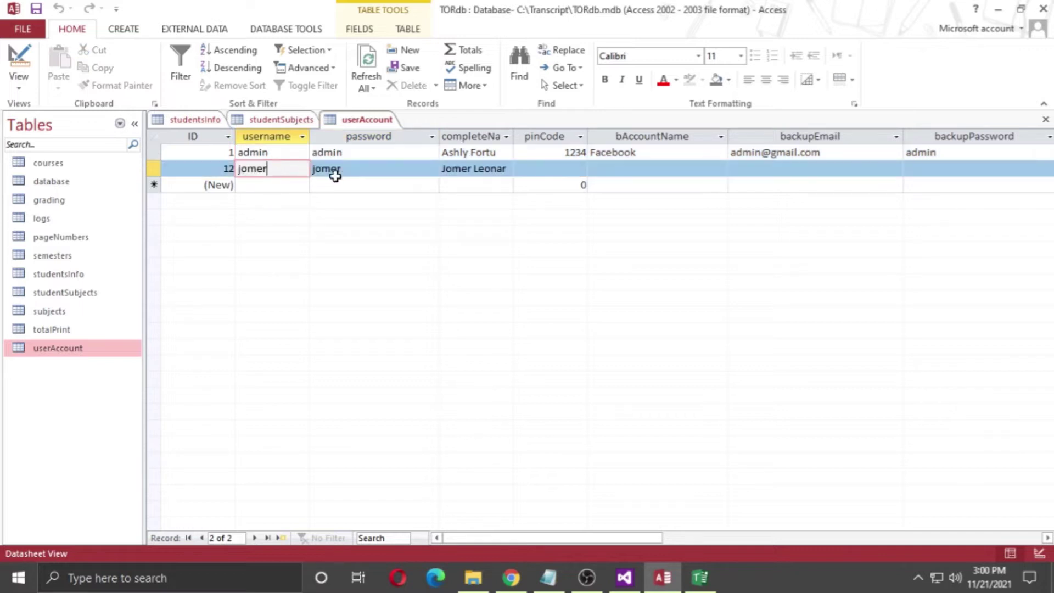
{"action": "left_click_drag", "start_coordinate": [360, 170], "coordinate": [278, 169]}
{"action": "left_click", "coordinate": [370, 170]}
{"action": "left_click_drag", "start_coordinate": [369, 170], "coordinate": [278, 167]}
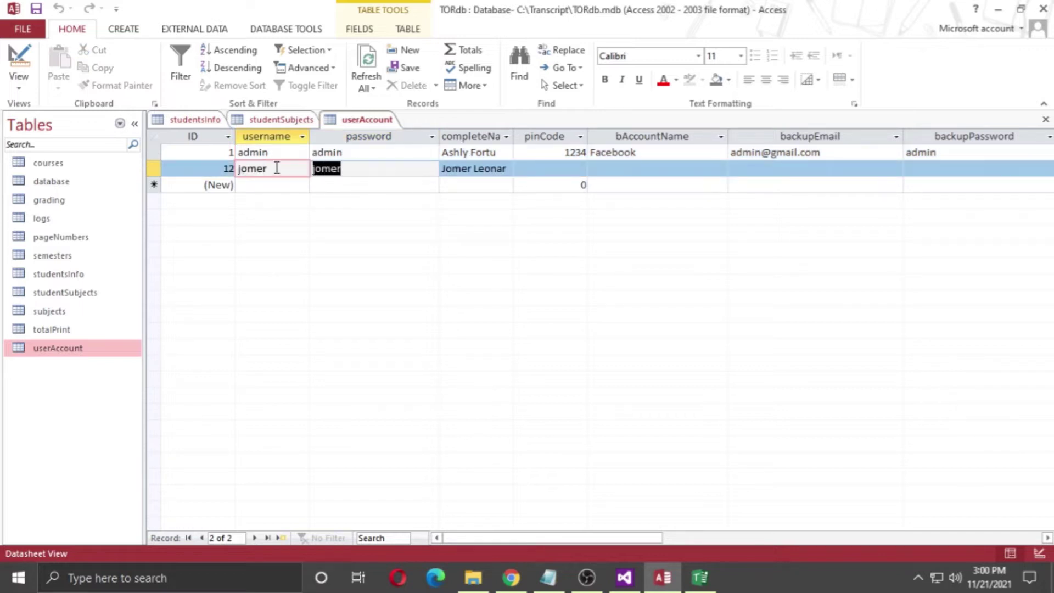
{"action": "left_click", "coordinate": [274, 153]}
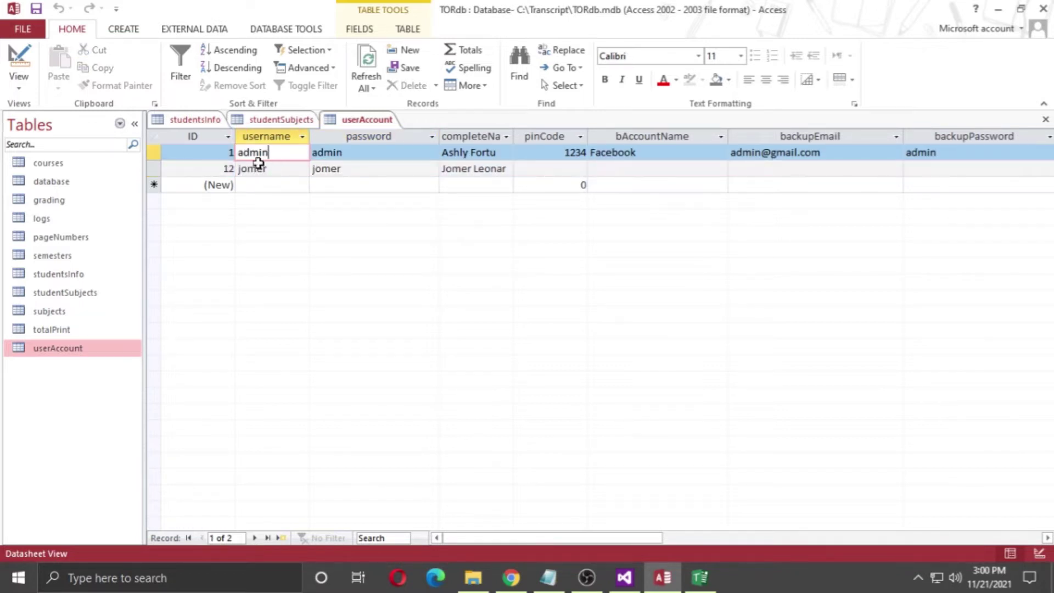
{"action": "mouse_move", "coordinate": [699, 577]}
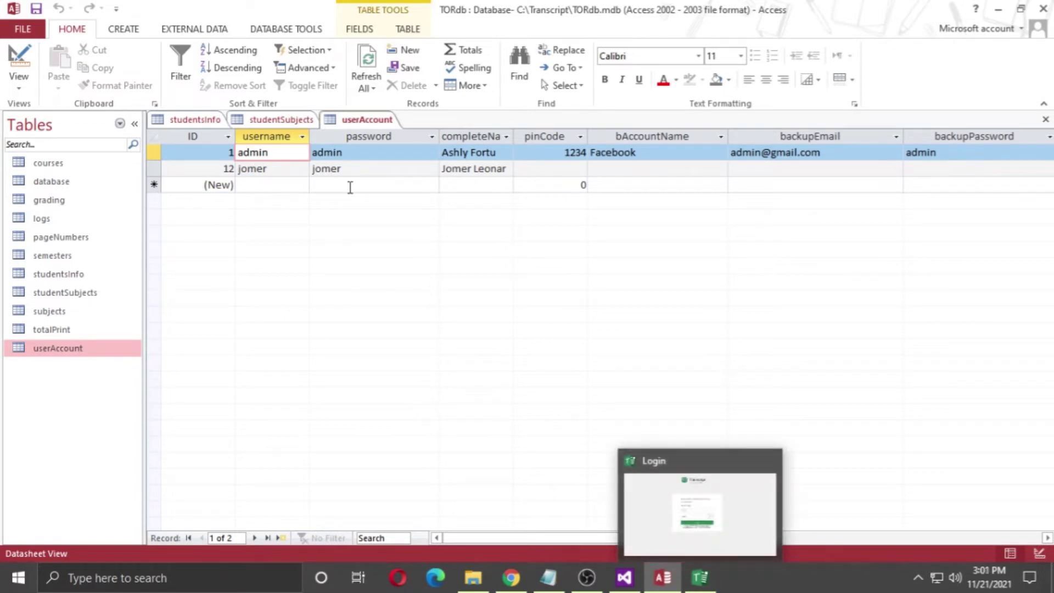
{"action": "left_click", "coordinate": [351, 152]}
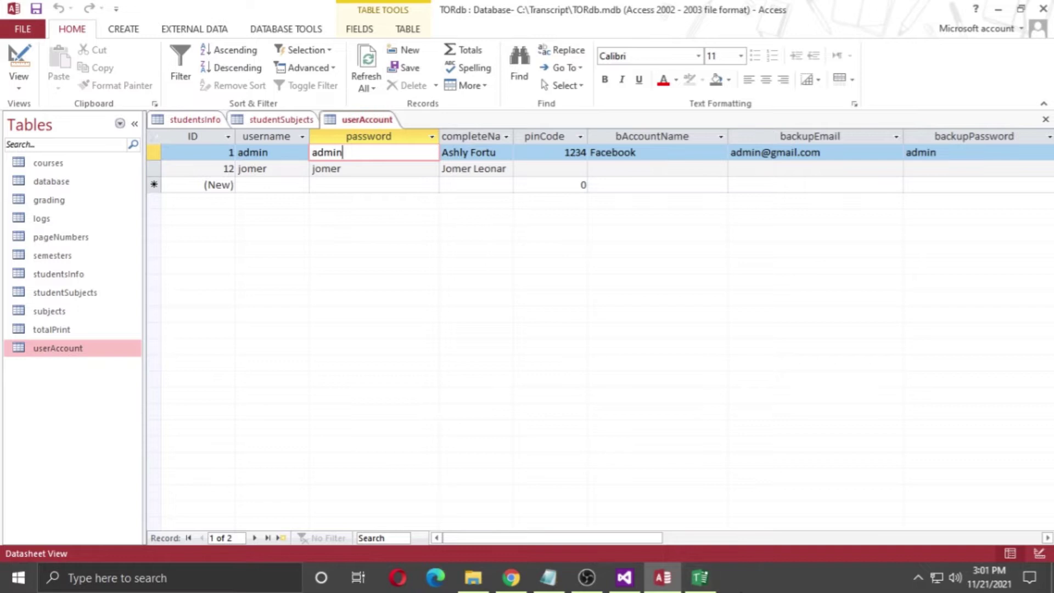
{"action": "left_click", "coordinate": [699, 577]}
Log in as admin, dismiss the Welcome admin message, and open the Dashboard.
{"action": "left_click", "coordinate": [467, 281]}
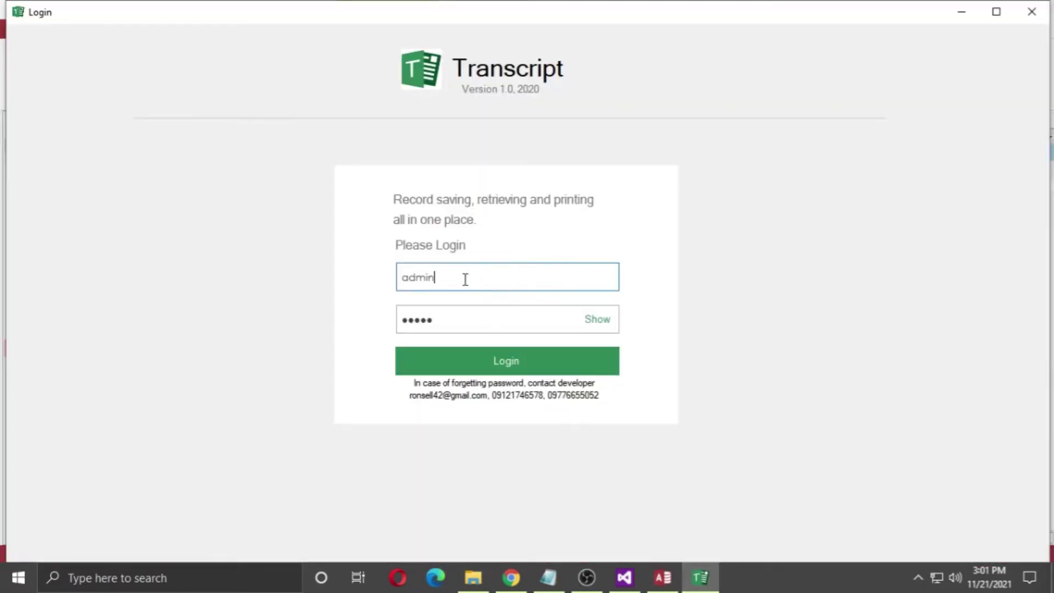
{"action": "left_click", "coordinate": [590, 325]}
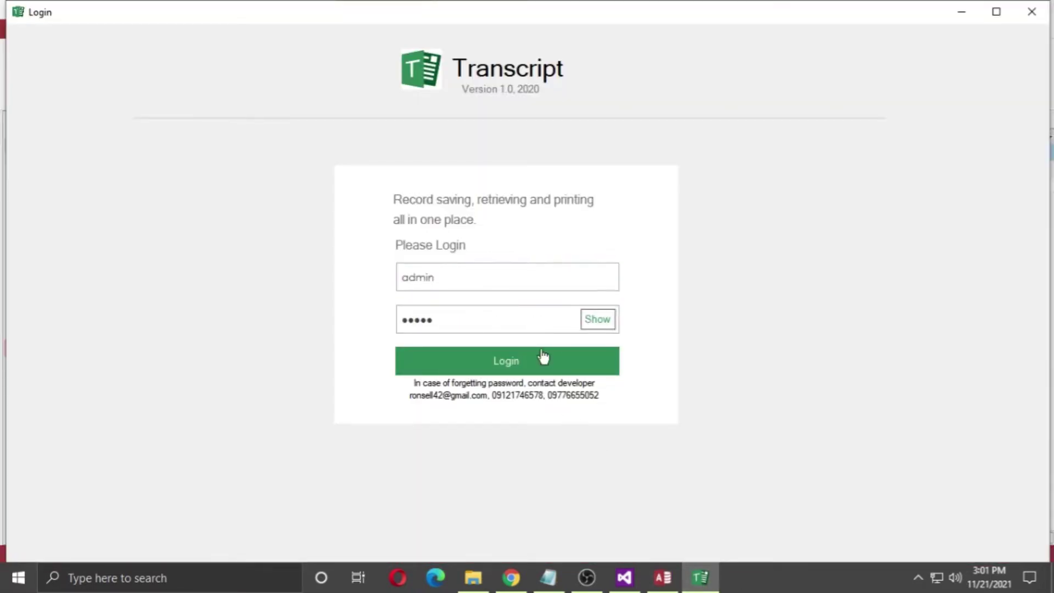
{"action": "left_click", "coordinate": [515, 369]}
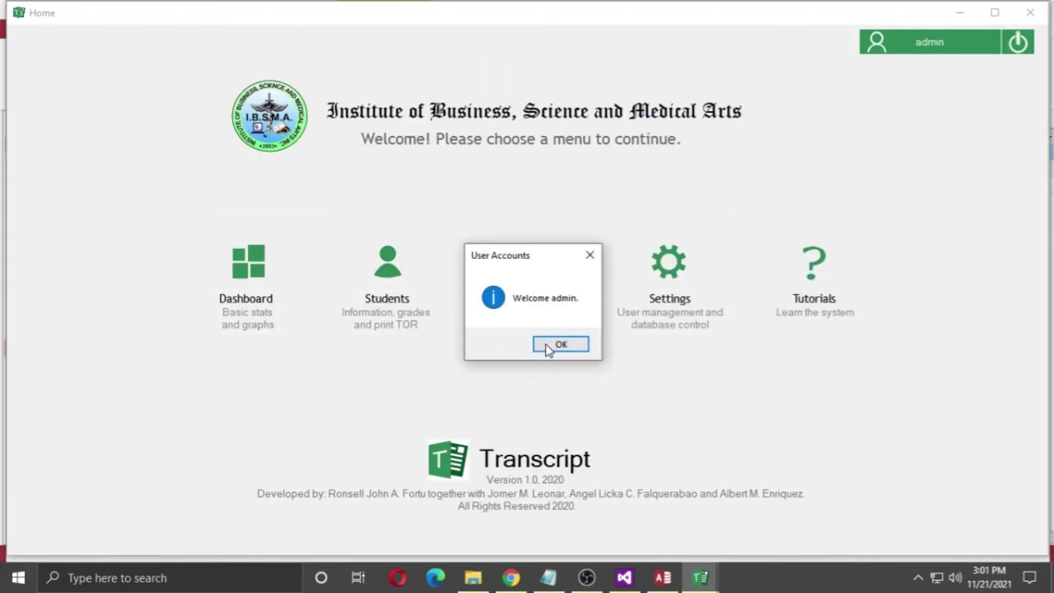
{"action": "left_click", "coordinate": [560, 344]}
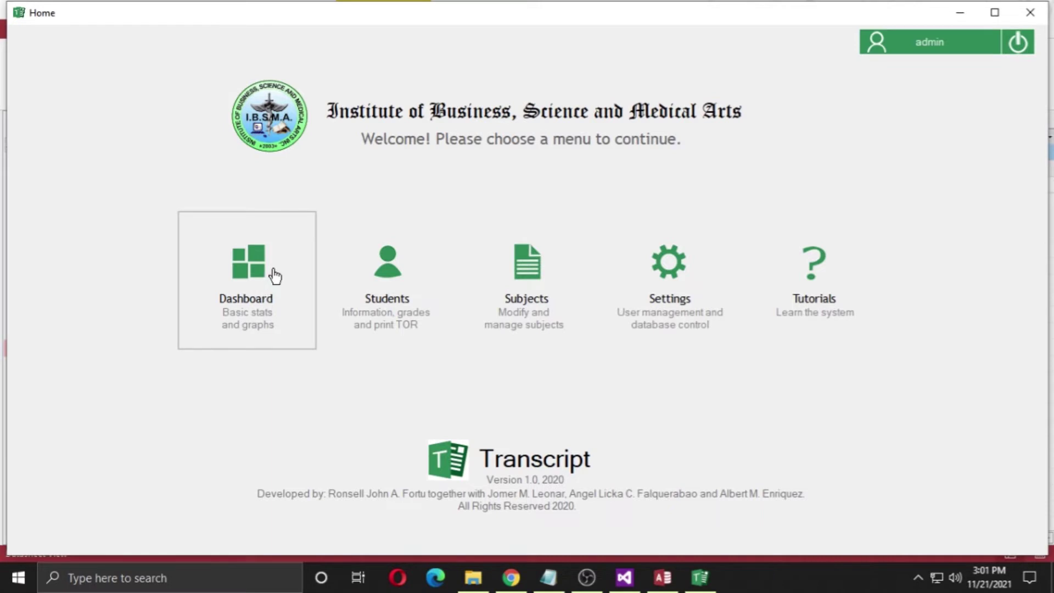
{"action": "left_click", "coordinate": [275, 301]}
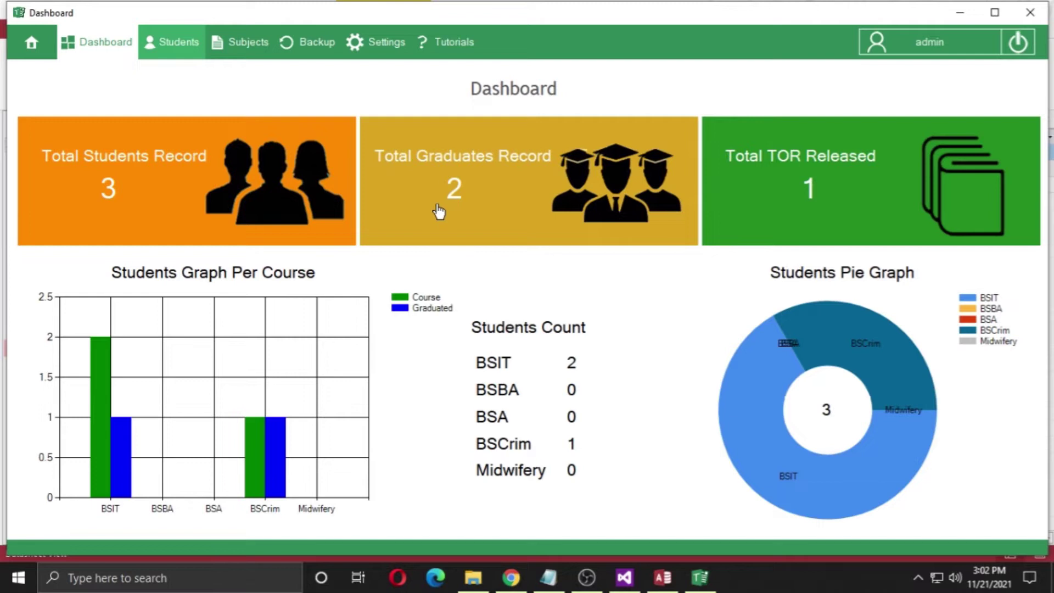
Open Student Information and view each of the three students' details.
{"action": "left_click", "coordinate": [486, 226]}
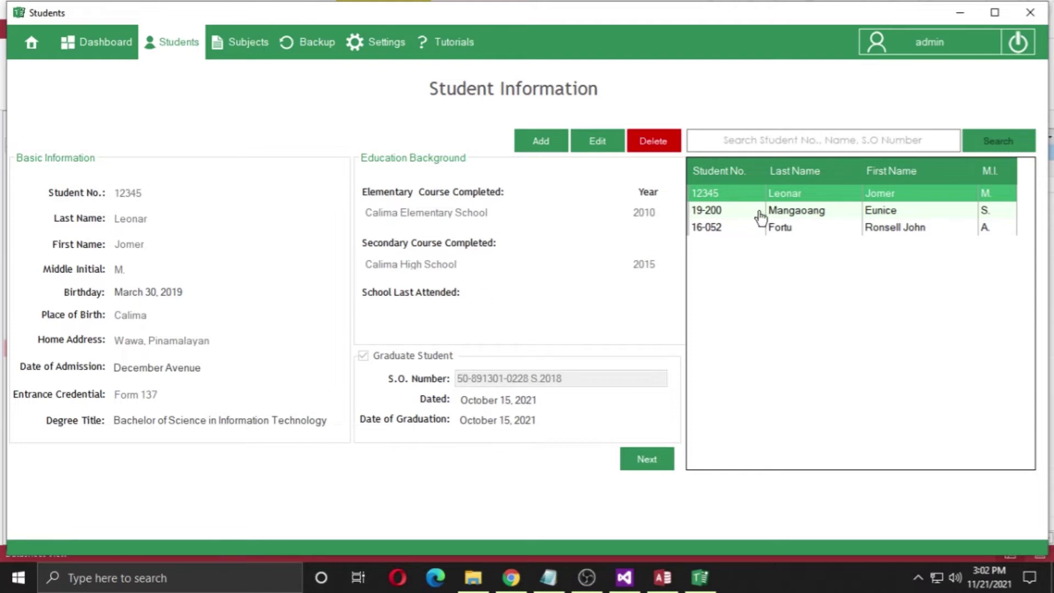
{"action": "left_click", "coordinate": [795, 214]}
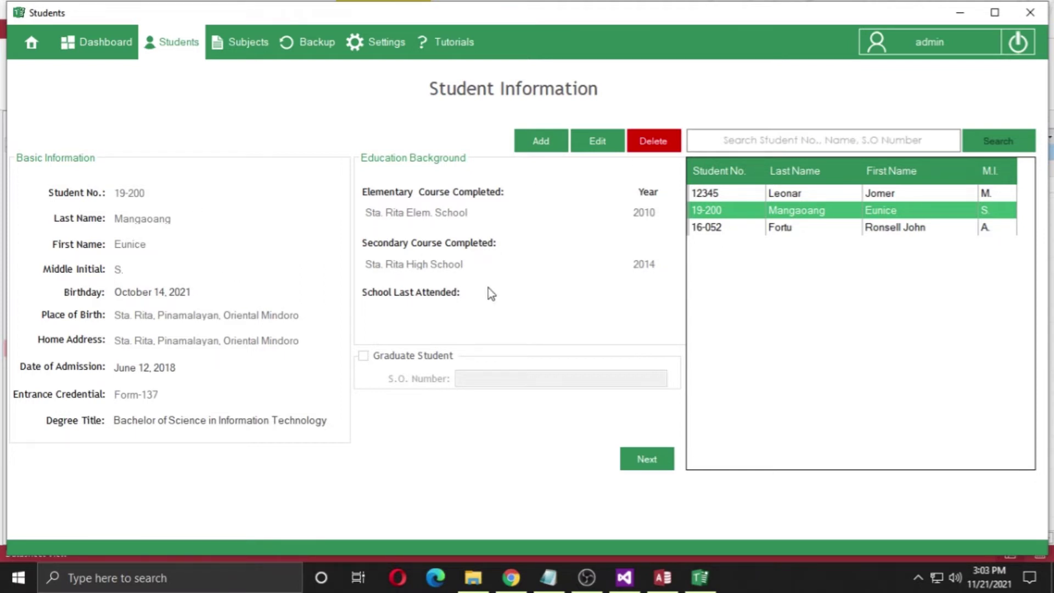
{"action": "left_click", "coordinate": [770, 230]}
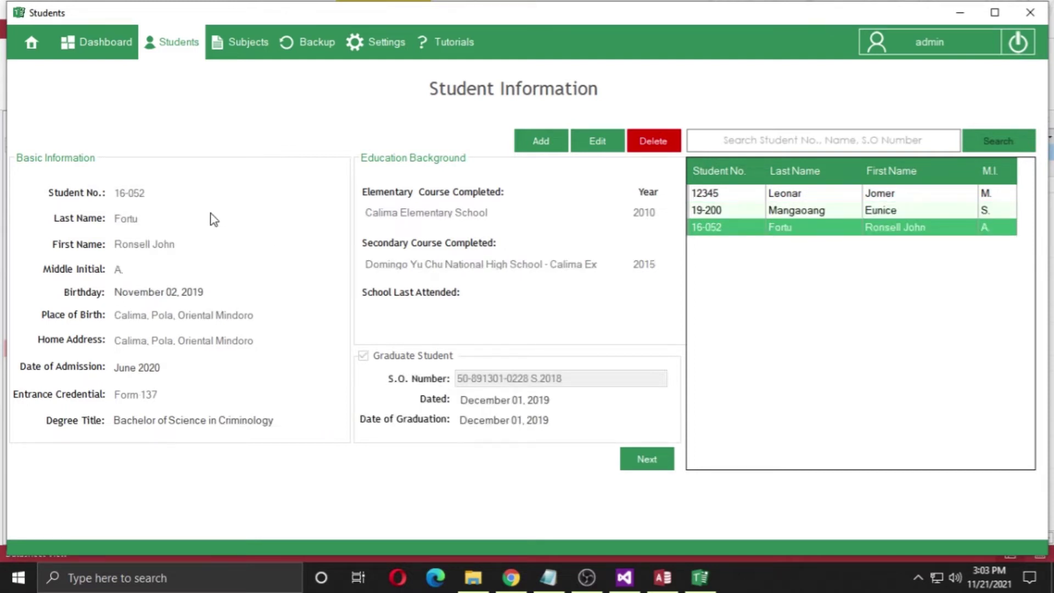
{"action": "left_click", "coordinate": [765, 209]}
{"action": "left_click", "coordinate": [783, 199]}
{"action": "left_click", "coordinate": [783, 211]}
{"action": "left_click", "coordinate": [788, 227]}
{"action": "left_click", "coordinate": [772, 212]}
{"action": "left_click", "coordinate": [775, 201]}
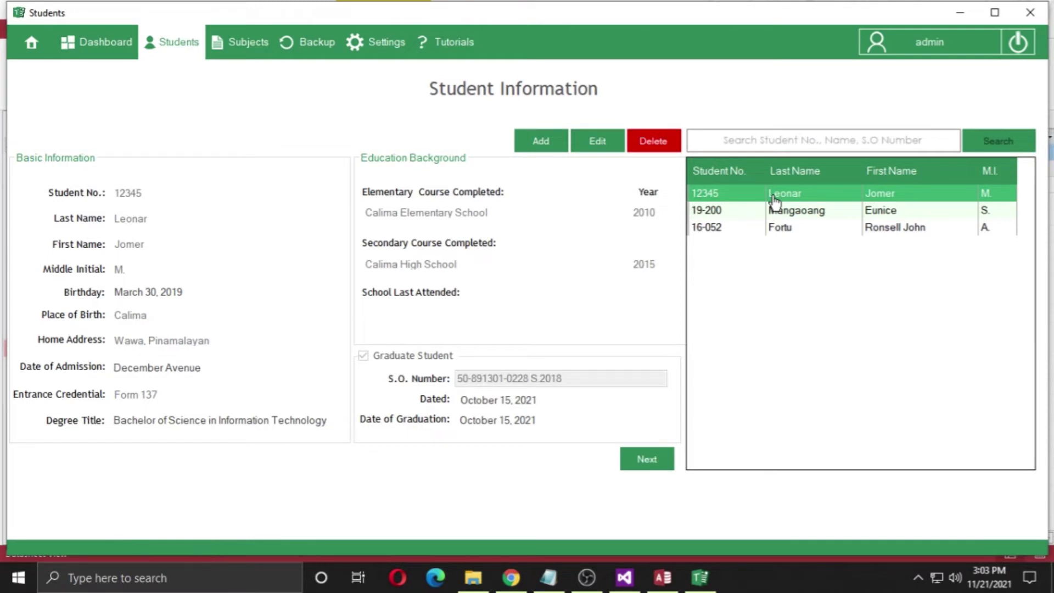
Cycle through the students again and sort the list by Last Name descending.
{"action": "left_click", "coordinate": [847, 215]}
{"action": "left_click", "coordinate": [814, 226]}
{"action": "left_click", "coordinate": [812, 218]}
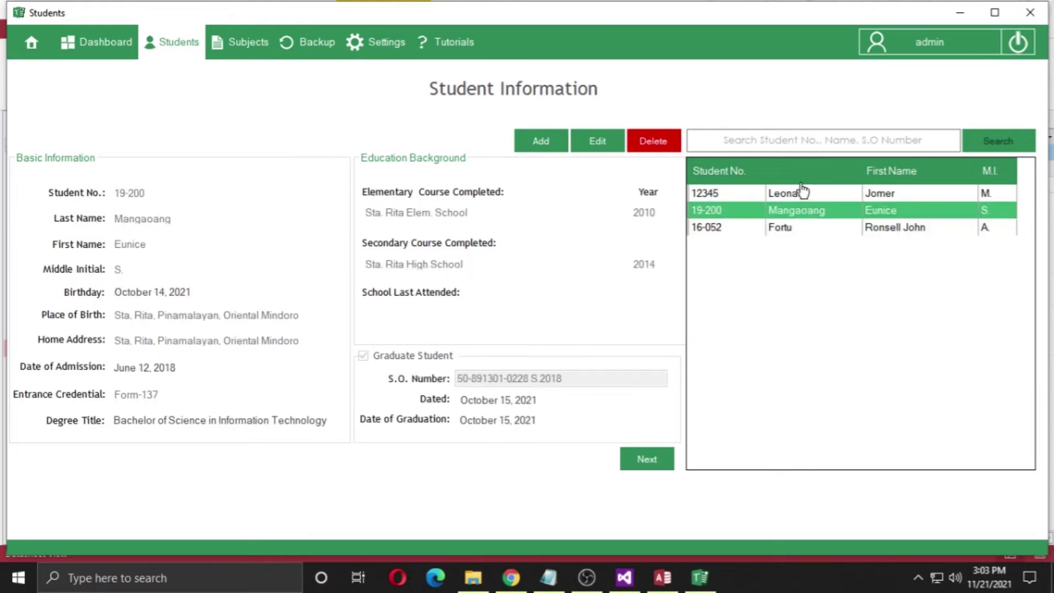
{"action": "left_click", "coordinate": [800, 175]}
{"action": "left_click", "coordinate": [802, 175]}
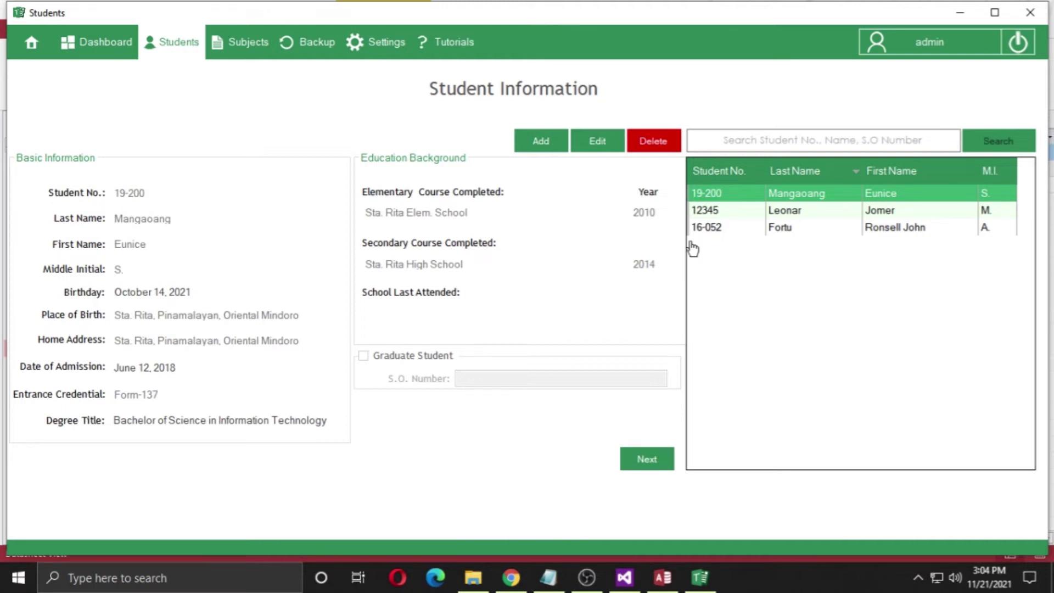
Switch between the three students' records, ending on the student born March 30, 2019.
{"action": "left_click", "coordinate": [708, 212]}
{"action": "left_click", "coordinate": [711, 227]}
{"action": "left_click", "coordinate": [712, 212]}
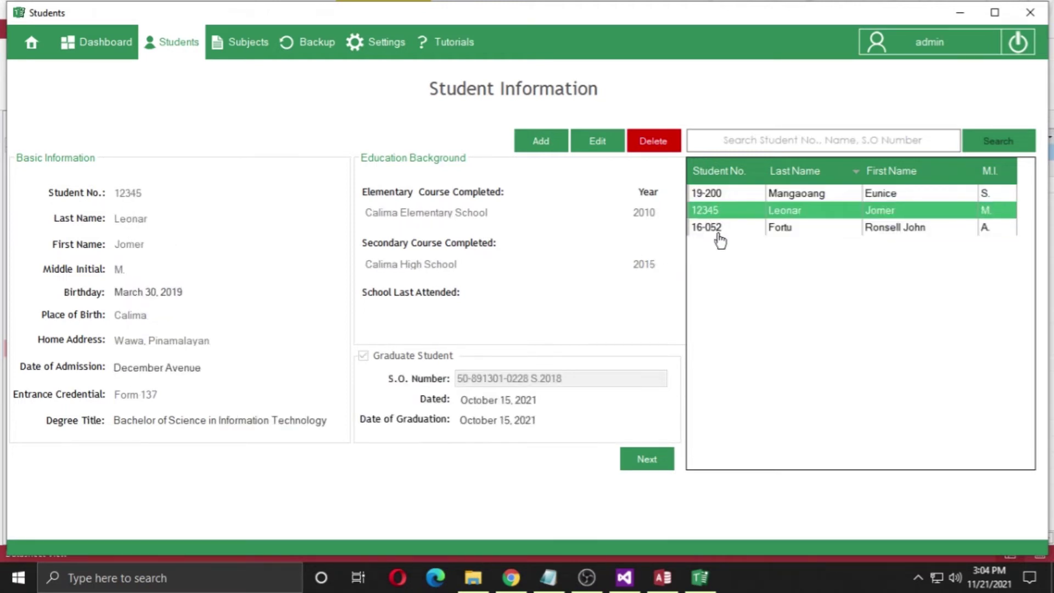
{"action": "left_click", "coordinate": [719, 234]}
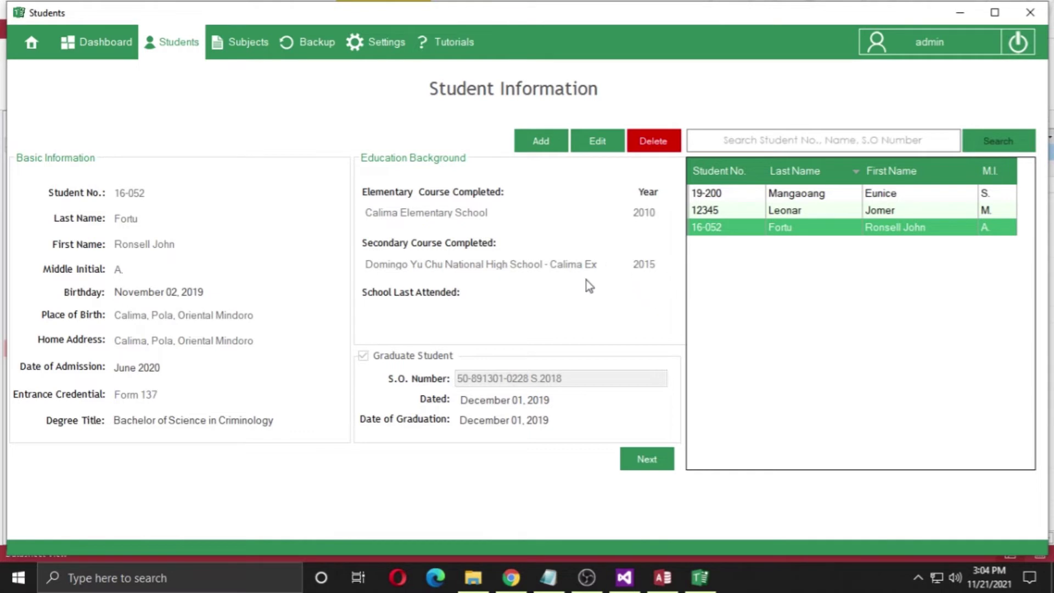
{"action": "left_click", "coordinate": [711, 210]}
{"action": "left_click", "coordinate": [710, 194]}
{"action": "left_click", "coordinate": [707, 227]}
{"action": "left_click", "coordinate": [710, 213]}
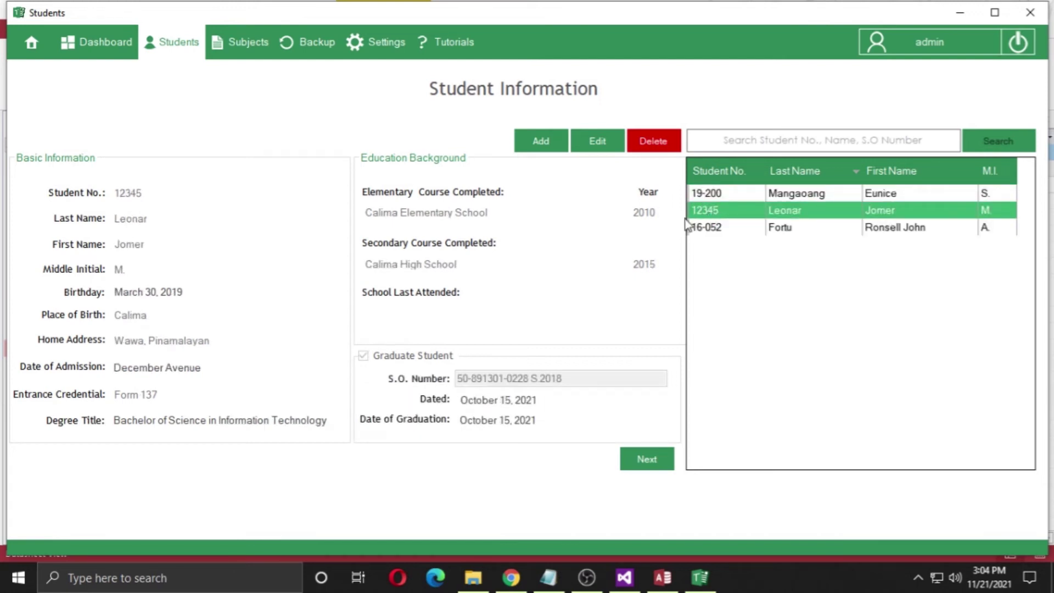
{"action": "left_click", "coordinate": [759, 197]}
{"action": "left_click", "coordinate": [757, 214]}
{"action": "left_click", "coordinate": [756, 225]}
{"action": "left_click", "coordinate": [709, 216]}
Select the Criminology student, view grades for school years 2014-2015 through 2017-2018, then go Back.
{"action": "left_click", "coordinate": [711, 229]}
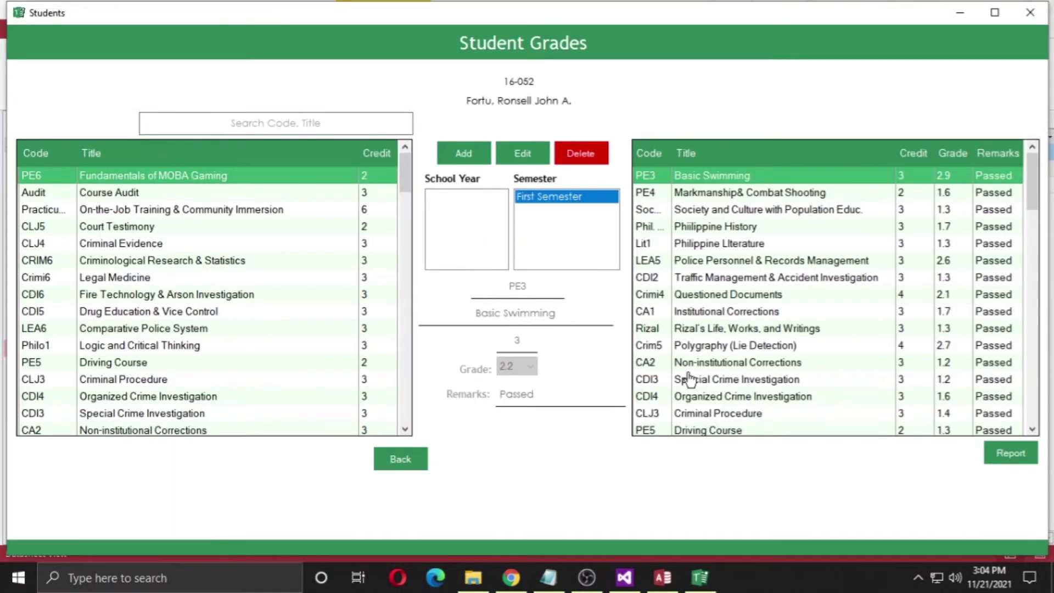
{"action": "left_click", "coordinate": [479, 197]}
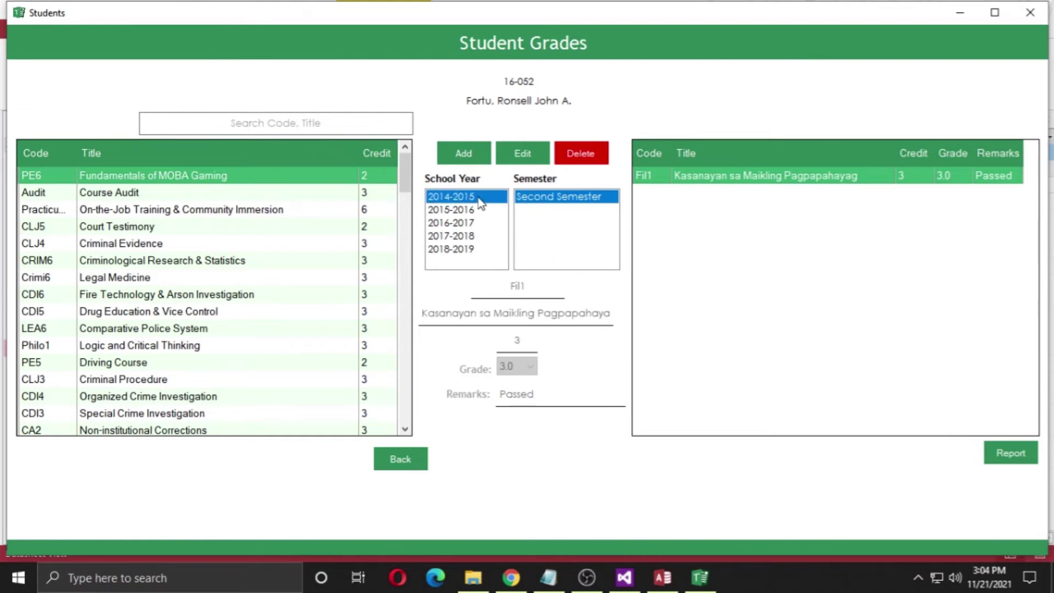
{"action": "left_click", "coordinate": [471, 211]}
{"action": "left_click", "coordinate": [468, 224]}
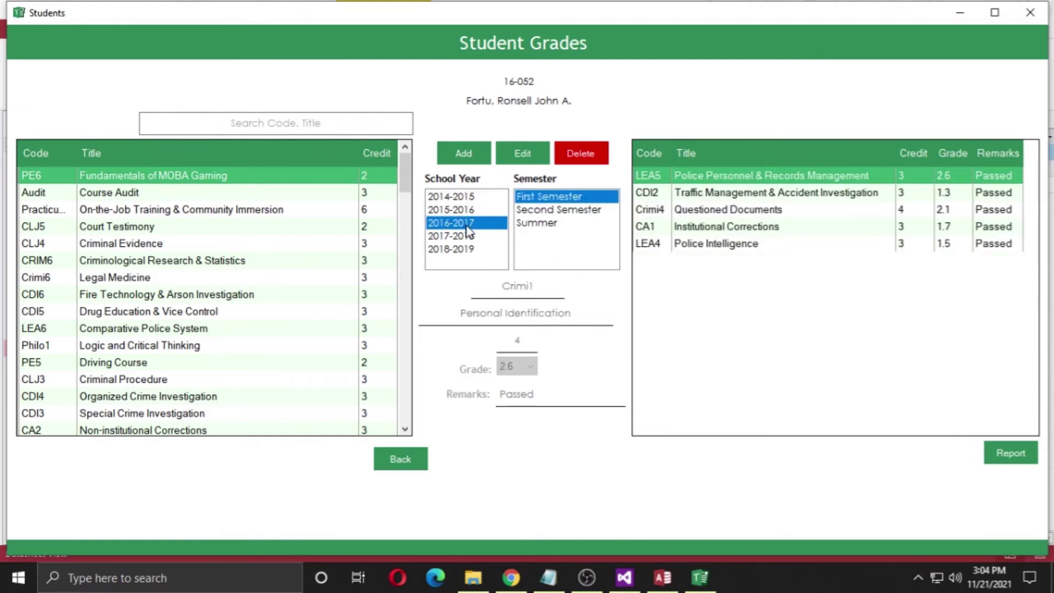
{"action": "left_click", "coordinate": [466, 236]}
{"action": "left_click", "coordinate": [471, 248]}
{"action": "left_click", "coordinate": [469, 240]}
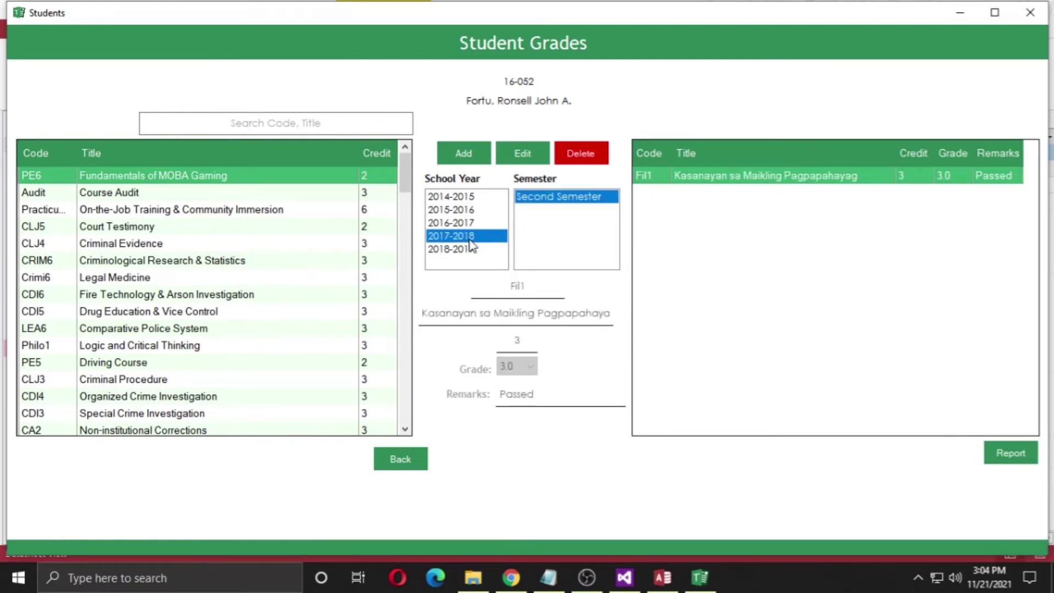
{"action": "left_click", "coordinate": [467, 223]}
{"action": "left_click", "coordinate": [460, 208]}
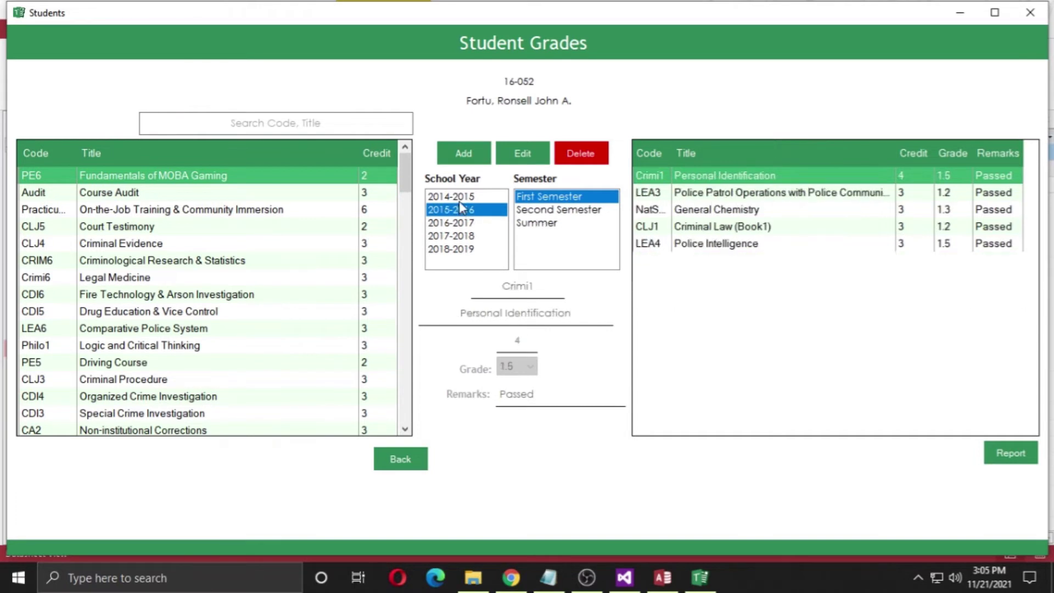
{"action": "left_click", "coordinate": [459, 197]}
{"action": "left_click", "coordinate": [409, 462]}
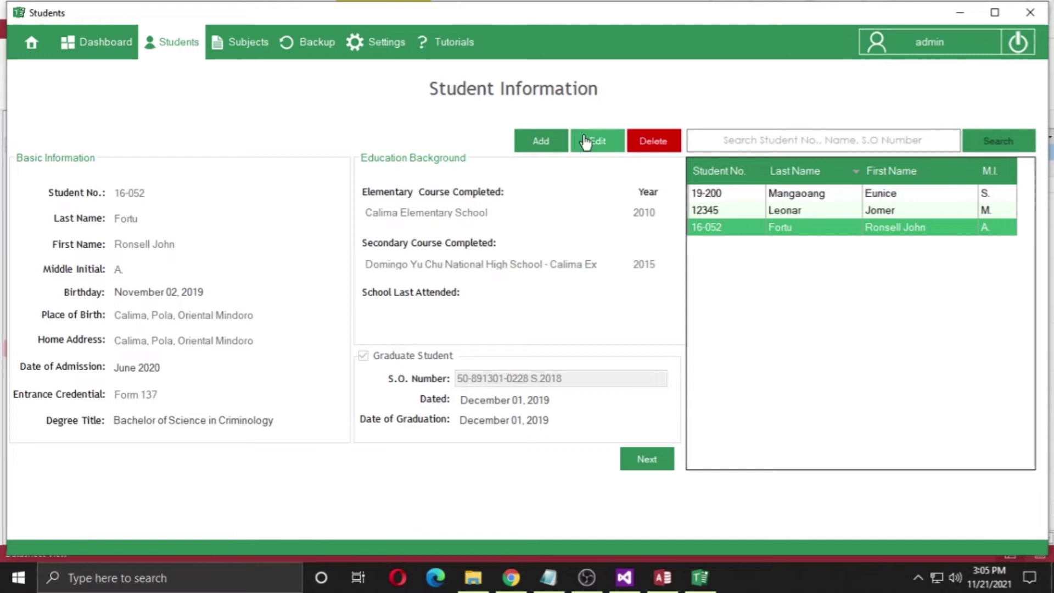
Open Subjects and view the Course Audit, Practicum, Court Testimony and PE6 subject details.
{"action": "left_click", "coordinate": [239, 53]}
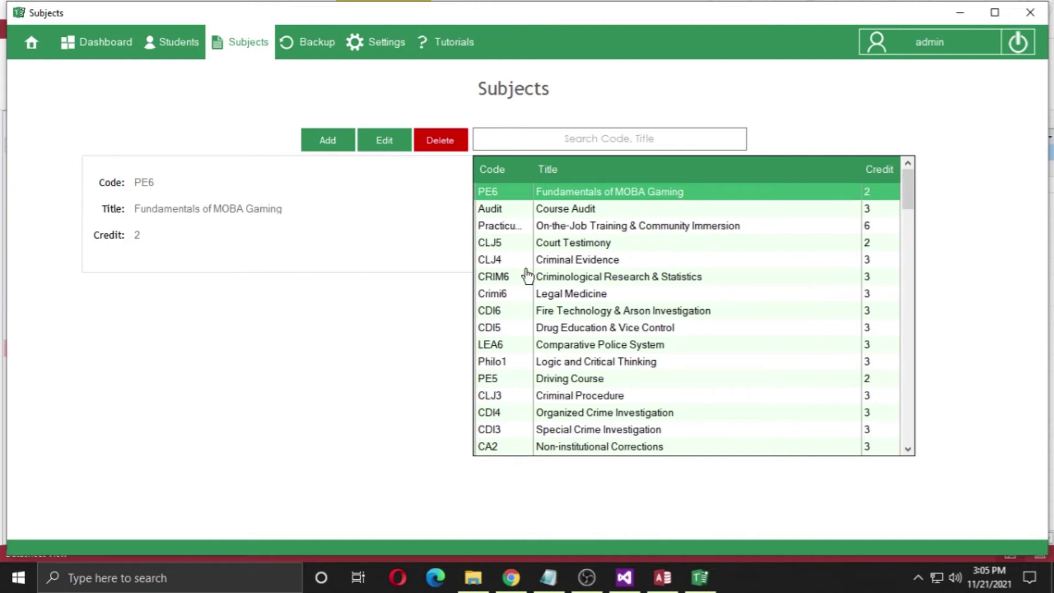
{"action": "left_click", "coordinate": [533, 213]}
{"action": "left_click", "coordinate": [540, 226]}
{"action": "left_click", "coordinate": [544, 242]}
{"action": "left_click", "coordinate": [549, 227]}
{"action": "left_click", "coordinate": [556, 211]}
{"action": "left_click", "coordinate": [558, 195]}
{"action": "left_click", "coordinate": [557, 207]}
{"action": "left_click", "coordinate": [555, 225]}
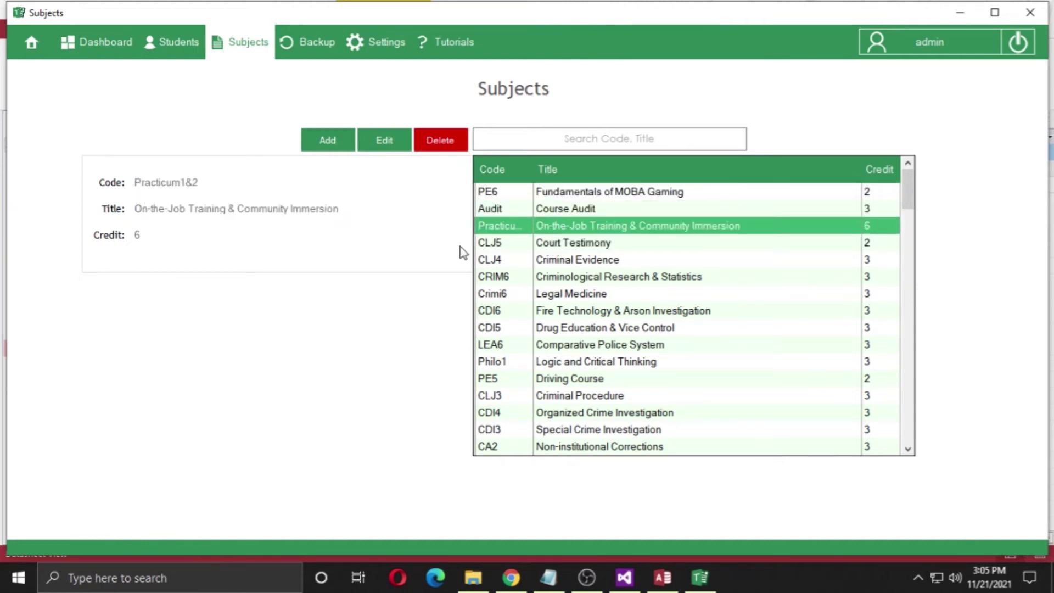
{"action": "left_click", "coordinate": [617, 214]}
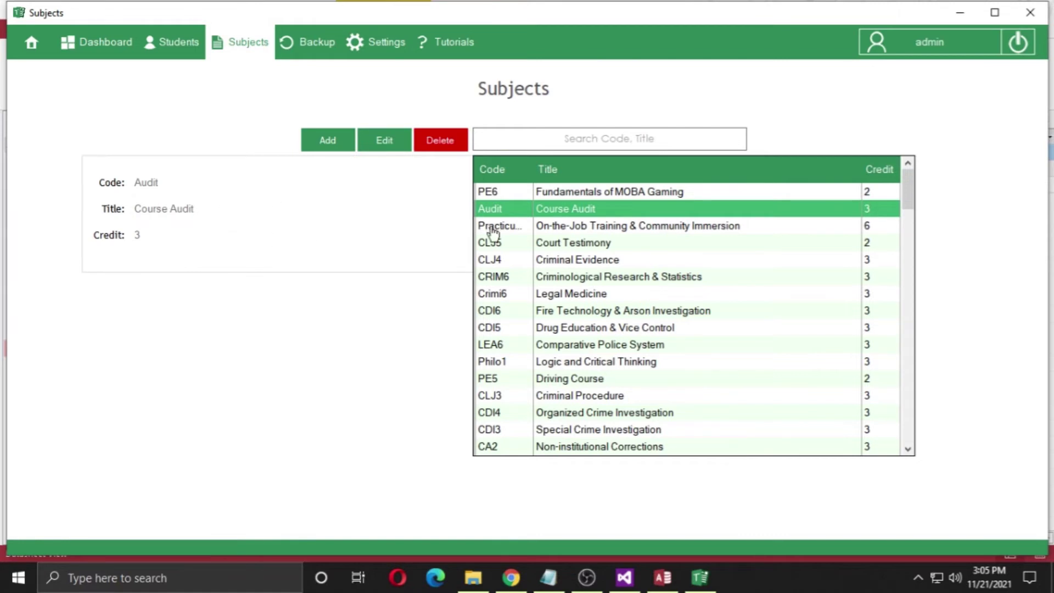
{"action": "left_click", "coordinate": [537, 196]}
Scroll the subjects list and view the LEA3 and General Chemistry details.
{"action": "scroll", "coordinate": [581, 264], "scroll_direction": "down", "scroll_amount": 1}
{"action": "scroll", "coordinate": [585, 273], "scroll_direction": "down", "scroll_amount": 9}
{"action": "left_click", "coordinate": [596, 297]}
{"action": "left_click", "coordinate": [620, 259]}
{"action": "scroll", "coordinate": [608, 263], "scroll_direction": "up", "scroll_amount": 8}
{"action": "scroll", "coordinate": [612, 263], "scroll_direction": "up", "scroll_amount": 2}
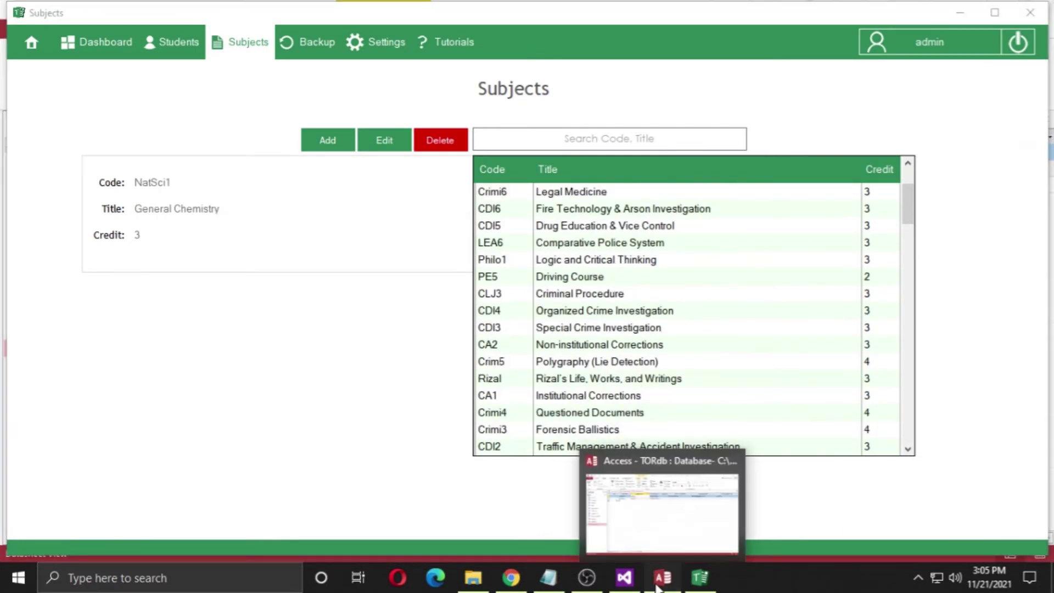
In Access, open the subjects table of the TORdb database.
{"action": "left_click", "coordinate": [658, 587]}
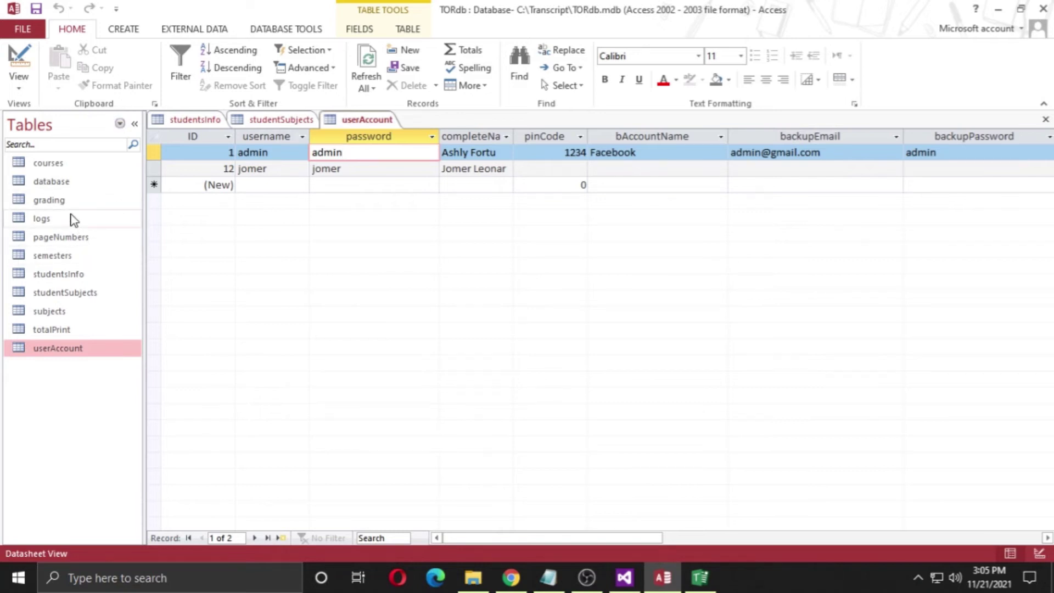
{"action": "left_click", "coordinate": [70, 256]}
{"action": "left_click", "coordinate": [72, 274]}
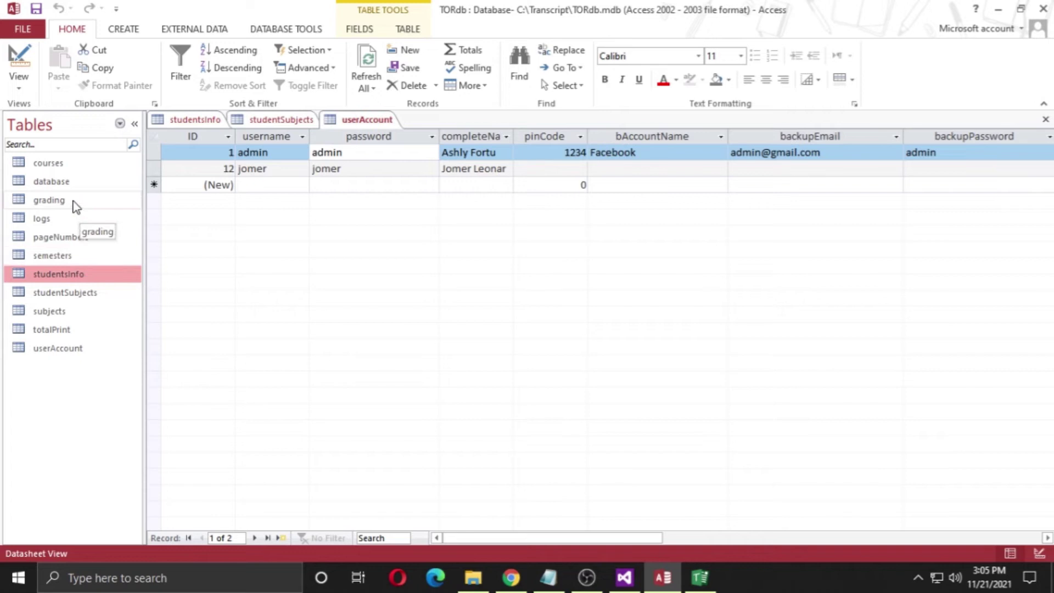
{"action": "right_click", "coordinate": [74, 314]}
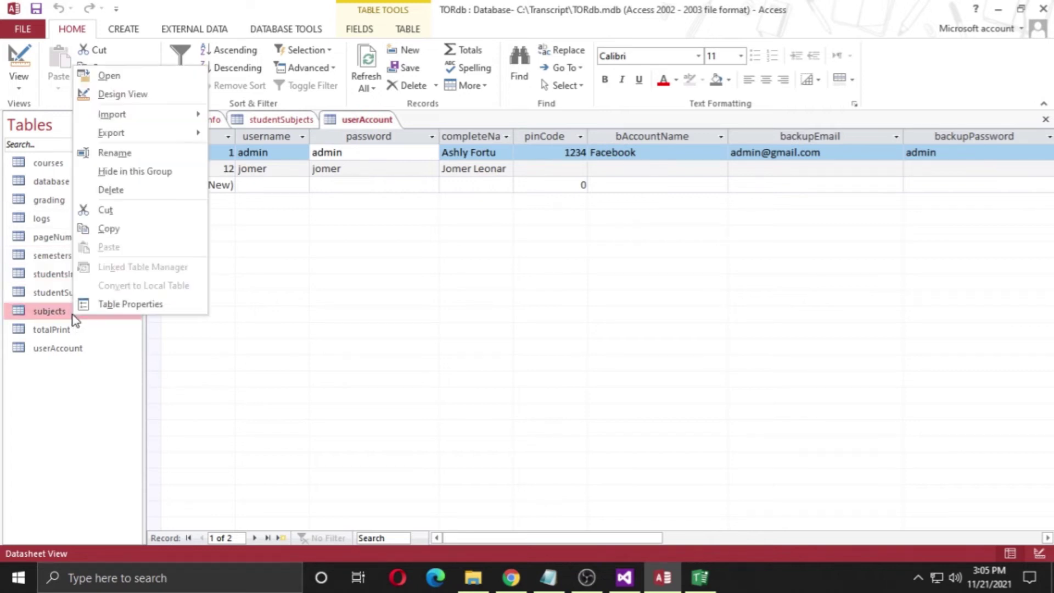
{"action": "left_click", "coordinate": [110, 76]}
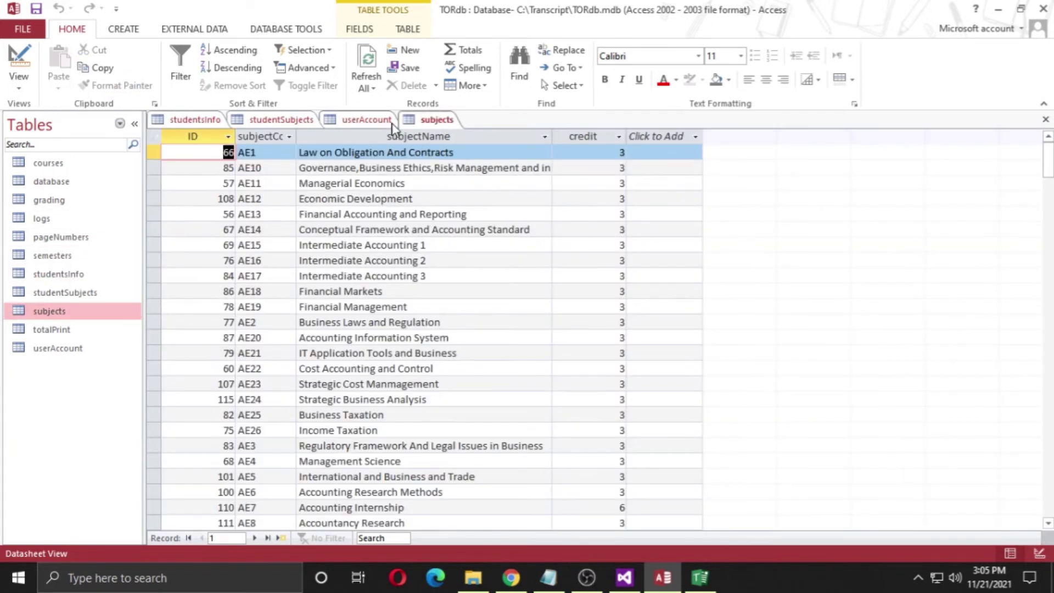
{"action": "scroll", "coordinate": [414, 236], "scroll_direction": "down", "scroll_amount": 3}
{"action": "scroll", "coordinate": [413, 248], "scroll_direction": "up", "scroll_amount": 3}
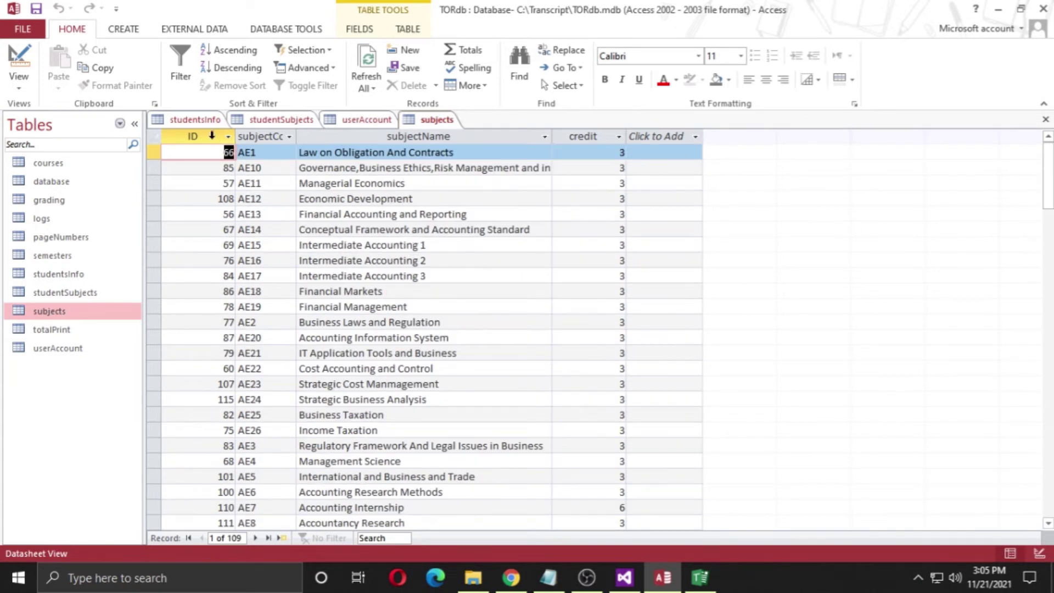
Widen the subjectCode column to show its full header and select the subjectName and credit columns.
{"action": "left_click", "coordinate": [219, 136]}
{"action": "left_click", "coordinate": [265, 140]}
{"action": "left_click_drag", "start_coordinate": [193, 136], "coordinate": [241, 140]}
{"action": "left_click", "coordinate": [243, 141]}
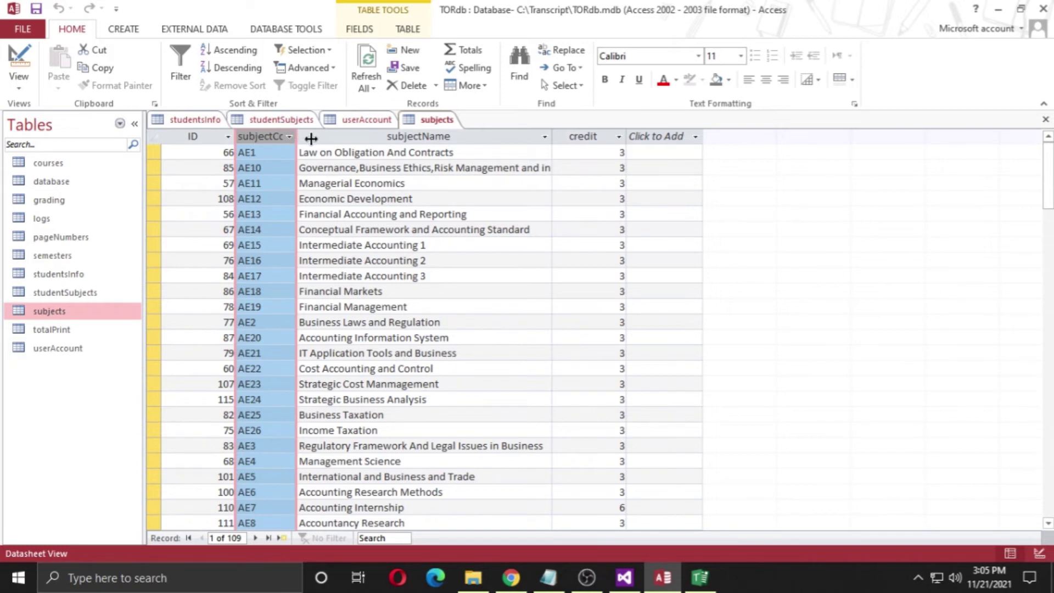
{"action": "left_click_drag", "start_coordinate": [296, 138], "coordinate": [312, 138]}
{"action": "left_click", "coordinate": [413, 142]}
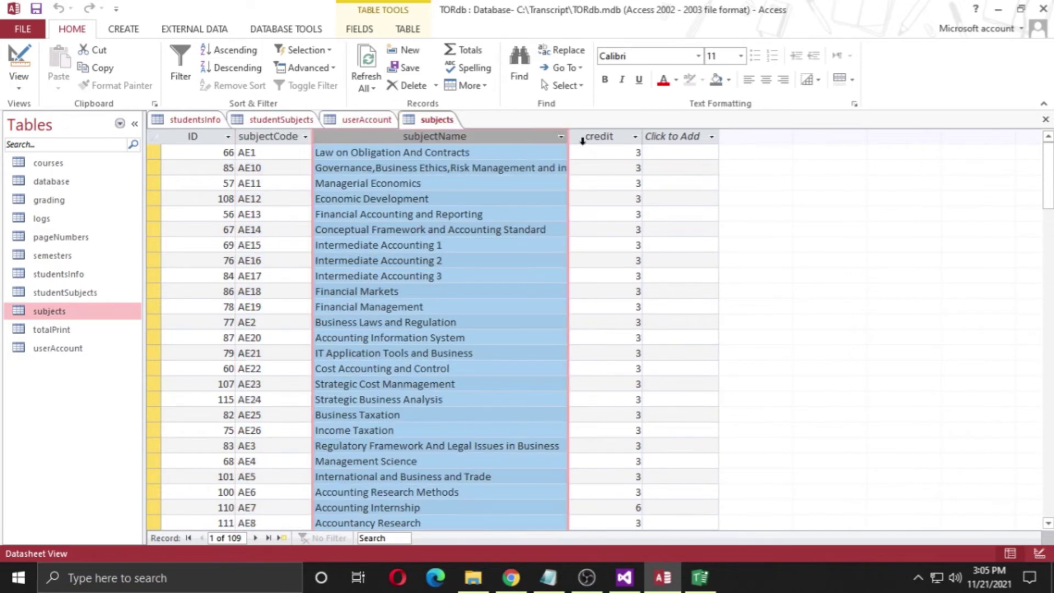
{"action": "left_click", "coordinate": [591, 138]}
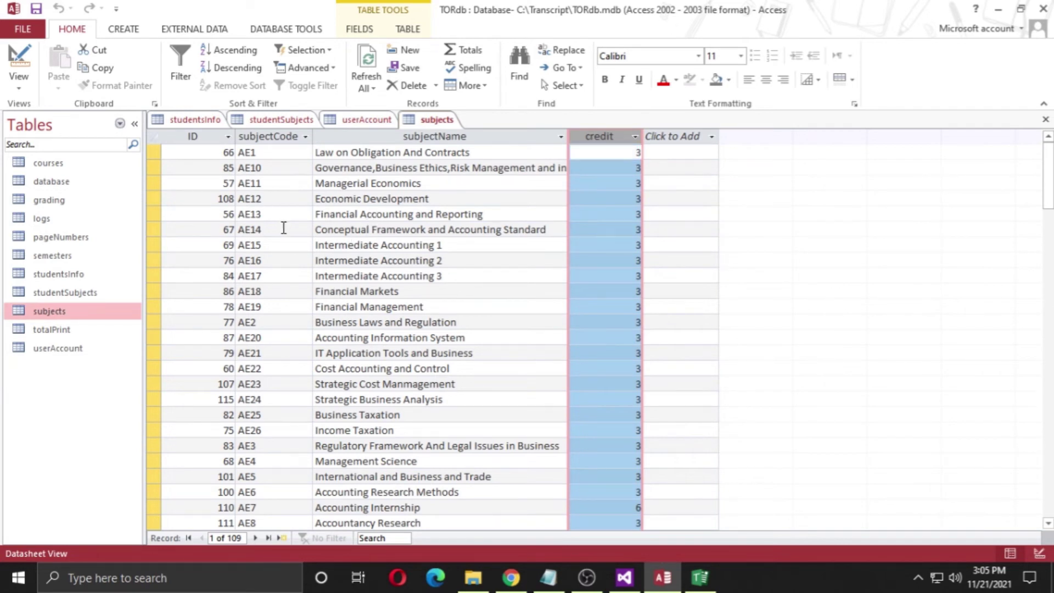
{"action": "left_click", "coordinate": [352, 244]}
Scroll through the 109 subject records, then return to Transcript's Subjects page.
{"action": "scroll", "coordinate": [424, 332], "scroll_direction": "down", "scroll_amount": 4}
{"action": "scroll", "coordinate": [424, 332], "scroll_direction": "down", "scroll_amount": 9}
{"action": "scroll", "coordinate": [424, 332], "scroll_direction": "down", "scroll_amount": 3}
{"action": "scroll", "coordinate": [516, 291], "scroll_direction": "down", "scroll_amount": 4}
{"action": "scroll", "coordinate": [477, 384], "scroll_direction": "down", "scroll_amount": 4}
{"action": "left_click", "coordinate": [700, 576]}
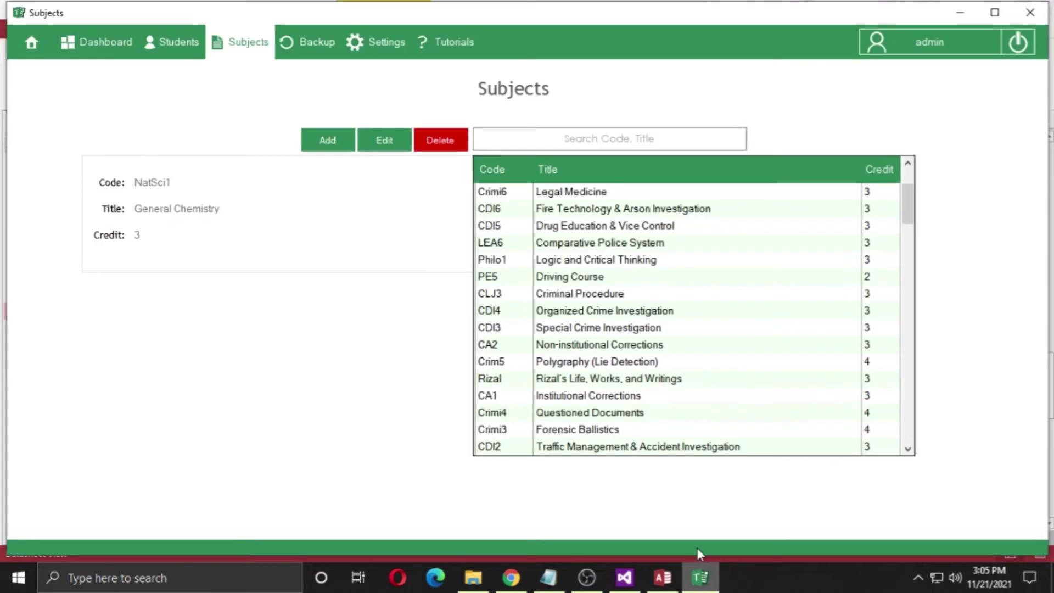
View the CDI5 and Driving Course subject details and scroll down the subjects list.
{"action": "left_click", "coordinate": [550, 228]}
{"action": "left_click", "coordinate": [552, 277]}
{"action": "scroll", "coordinate": [560, 282], "scroll_direction": "down", "scroll_amount": 5}
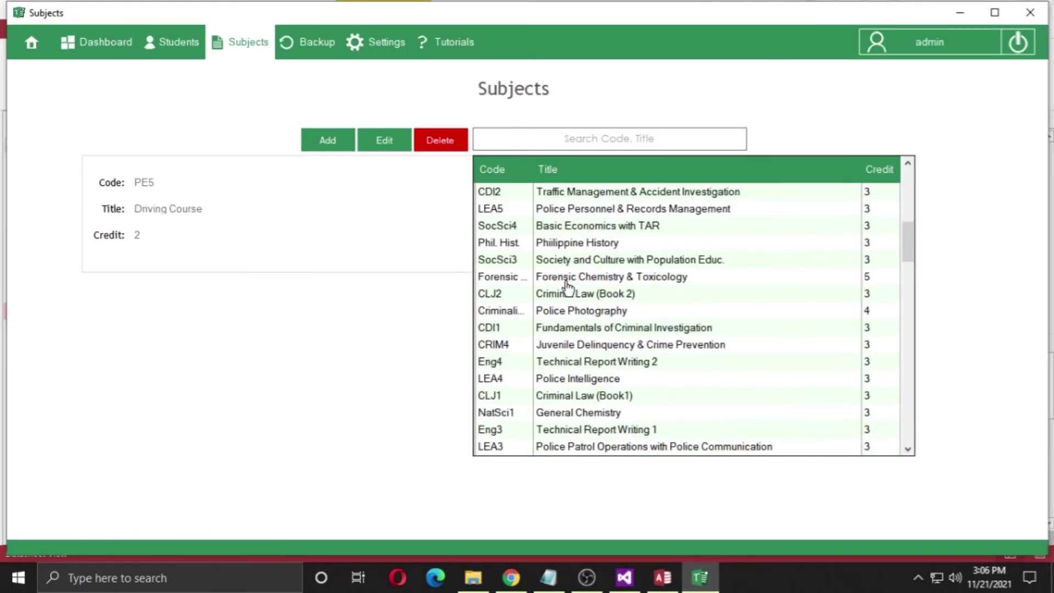
{"action": "scroll", "coordinate": [568, 286], "scroll_direction": "down", "scroll_amount": 4}
{"action": "scroll", "coordinate": [568, 286], "scroll_direction": "down", "scroll_amount": 4}
{"action": "scroll", "coordinate": [568, 287], "scroll_direction": "down", "scroll_amount": 5}
{"action": "scroll", "coordinate": [568, 288], "scroll_direction": "down", "scroll_amount": 5}
{"action": "scroll", "coordinate": [568, 288], "scroll_direction": "down", "scroll_amount": 4}
Scroll back up and add a new subject, placing the cursor in the empty Code field.
{"action": "scroll", "coordinate": [566, 285], "scroll_direction": "up", "scroll_amount": 5}
{"action": "scroll", "coordinate": [554, 275], "scroll_direction": "up", "scroll_amount": 4}
{"action": "scroll", "coordinate": [552, 271], "scroll_direction": "up", "scroll_amount": 5}
{"action": "scroll", "coordinate": [541, 261], "scroll_direction": "up", "scroll_amount": 2}
{"action": "scroll", "coordinate": [540, 261], "scroll_direction": "up", "scroll_amount": 5}
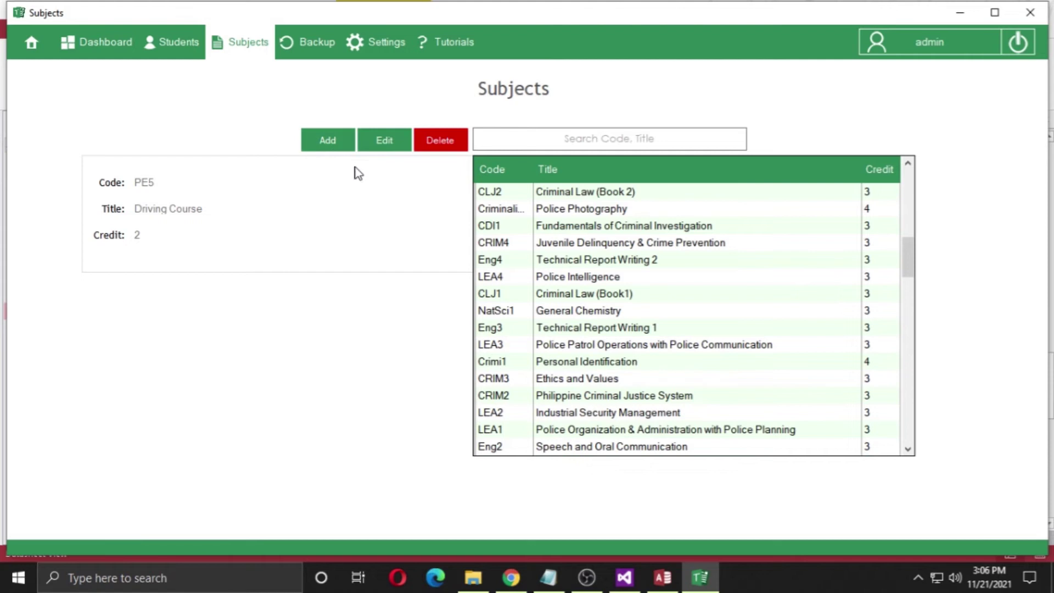
{"action": "left_click", "coordinate": [341, 148]}
{"action": "left_click", "coordinate": [263, 182]}
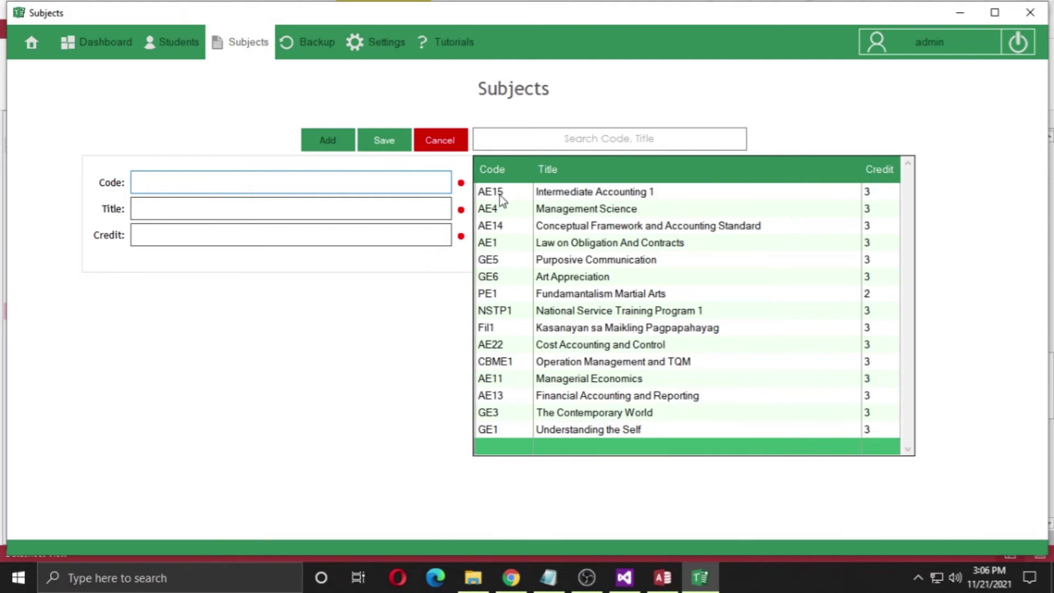
Try saving a subject with duplicate code AE15, a title and credit 3, then dismiss the TOR Error box.
{"action": "type", "text": "AE15"}
{"action": "left_click", "coordinate": [288, 211]}
{"action": "type", "text": "asdsadsdsdsa"}
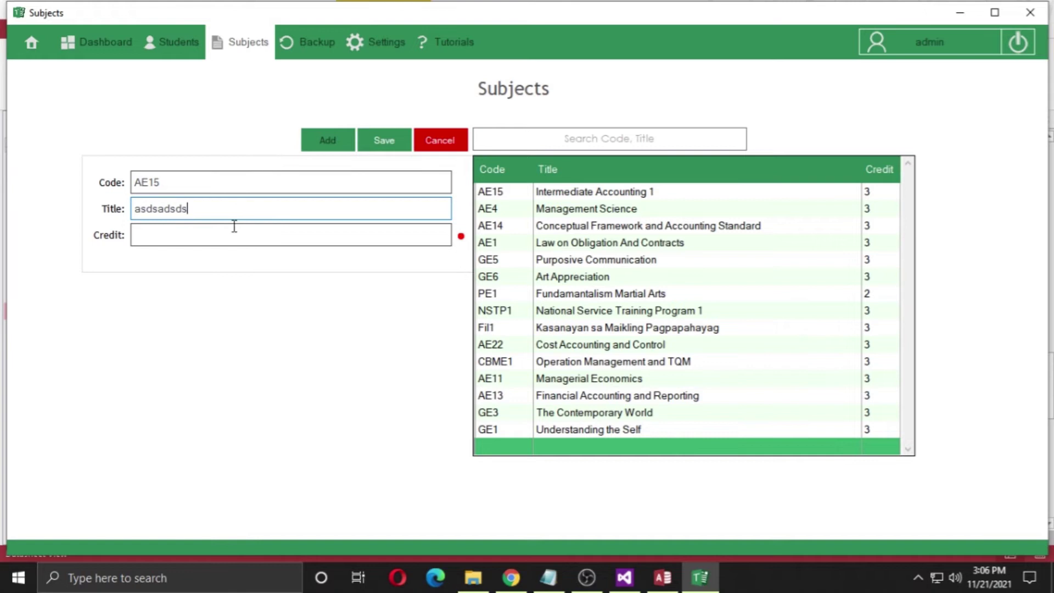
{"action": "key", "text": "ctrl+a"}
{"action": "left_click", "coordinate": [228, 233]}
{"action": "type", "text": "a"}
{"action": "type", "text": "3"}
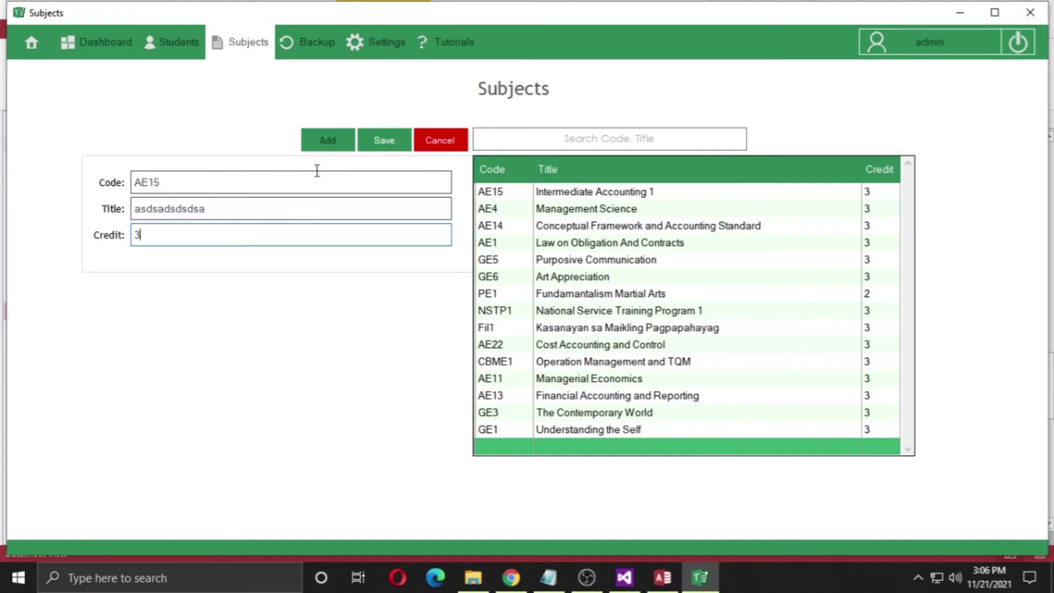
{"action": "left_click", "coordinate": [386, 141]}
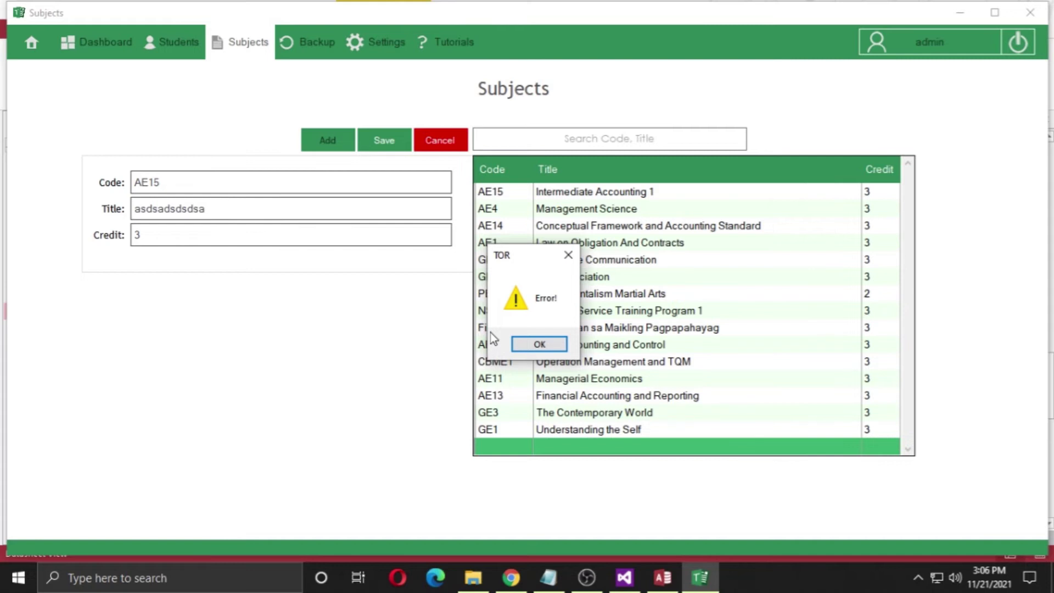
{"action": "left_click", "coordinate": [574, 258]}
{"action": "left_click", "coordinate": [574, 257]}
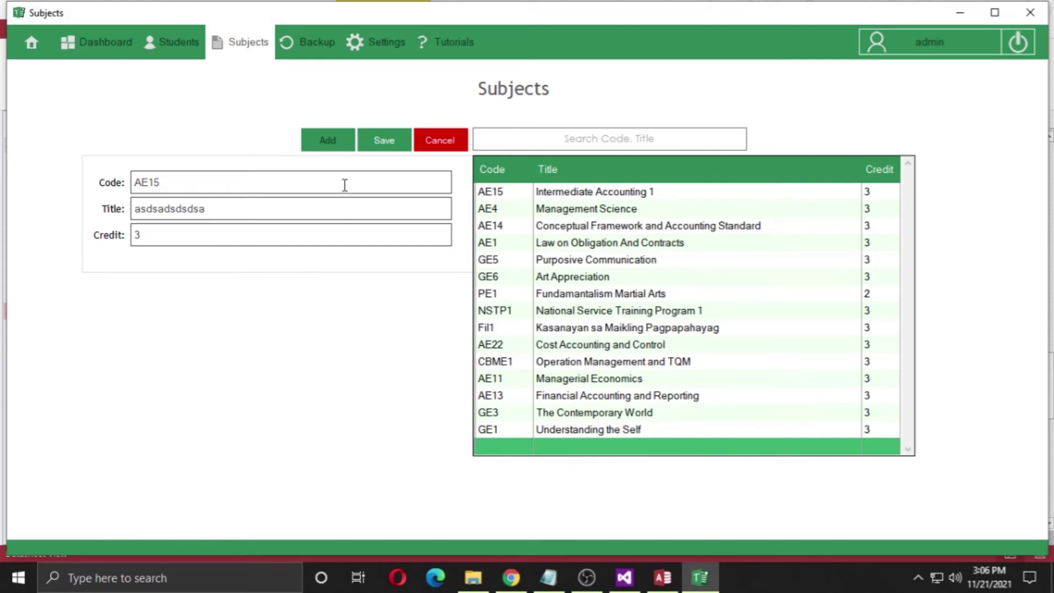
Cancel the unsaved AE15 entry, leaving the new-subject form empty.
{"action": "left_click", "coordinate": [317, 185]}
{"action": "left_click", "coordinate": [313, 206]}
{"action": "left_click", "coordinate": [320, 231]}
{"action": "left_click", "coordinate": [325, 215]}
{"action": "left_click", "coordinate": [332, 231]}
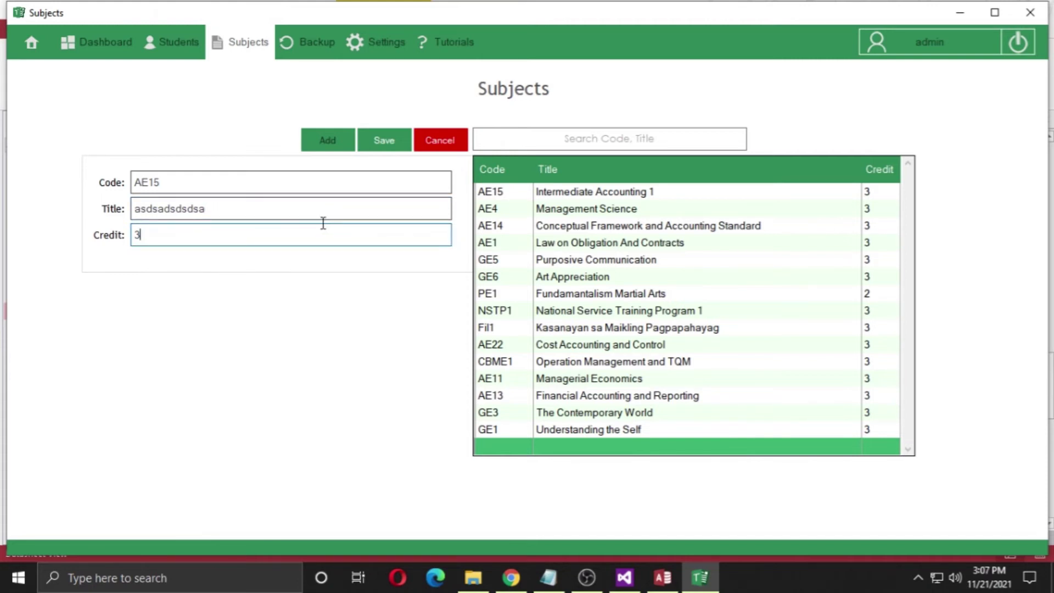
{"action": "left_click", "coordinate": [315, 184]}
{"action": "left_click", "coordinate": [315, 212]}
{"action": "left_click", "coordinate": [291, 236]}
{"action": "left_click", "coordinate": [352, 209]}
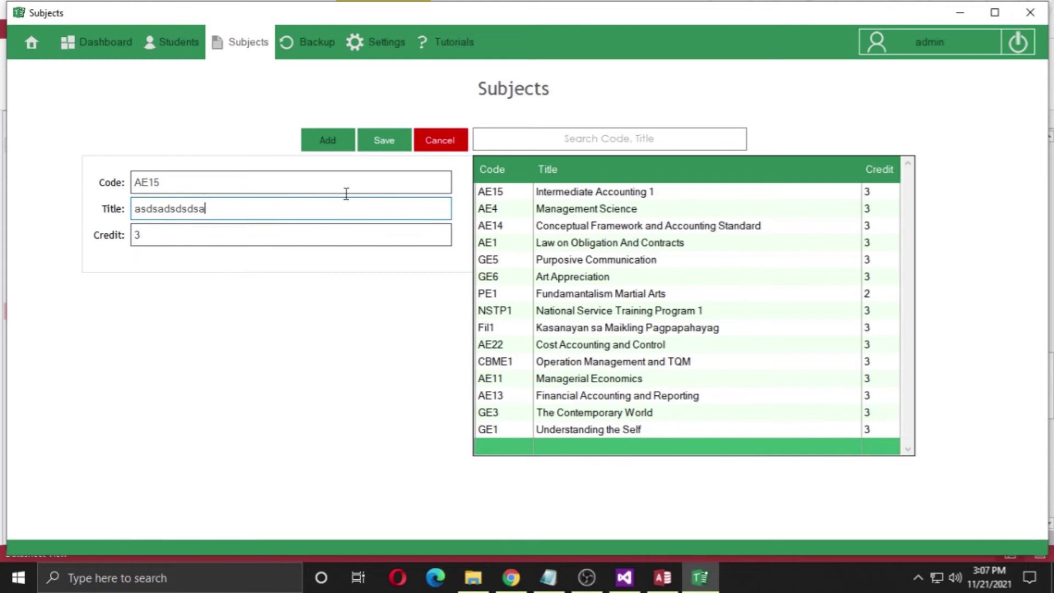
{"action": "left_click", "coordinate": [446, 143]}
{"action": "left_click", "coordinate": [337, 148]}
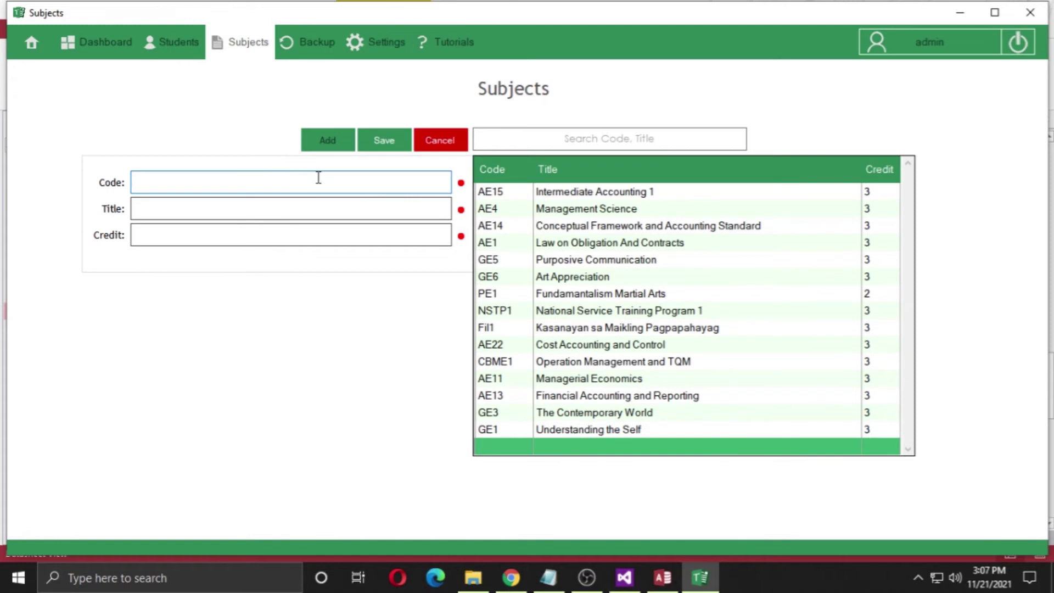
Enter code ML515 and title Mobile Legends for the new subject.
{"action": "type", "text": "ML"}
{"action": "key", "text": "BackSpace"}
{"action": "key", "text": "BackSpace"}
{"action": "type", "text": "51"}
{"action": "left_click", "coordinate": [183, 209]}
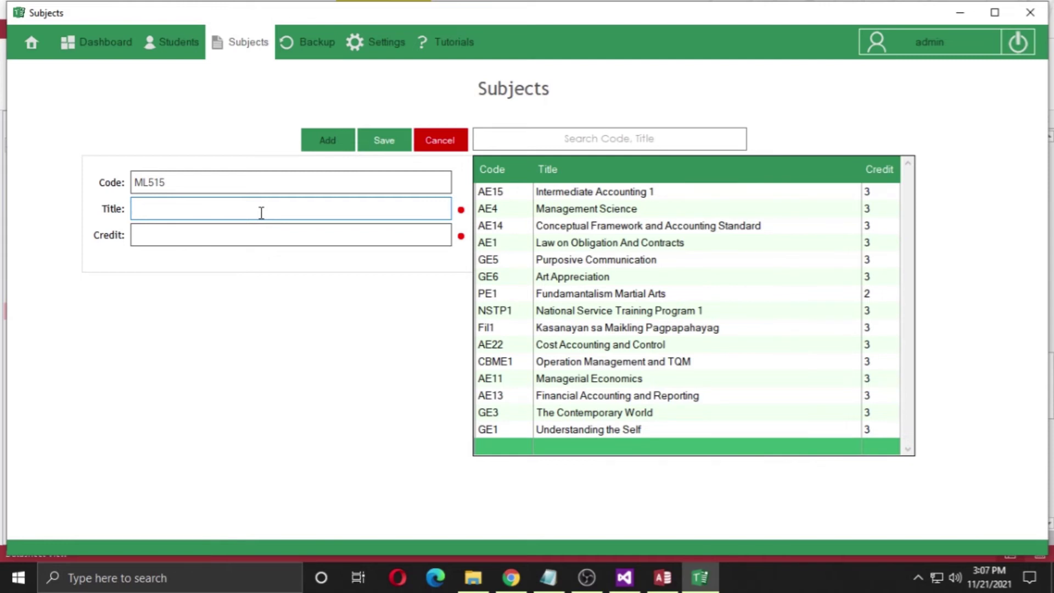
{"action": "type", "text": ".op"}
{"action": "key", "text": "ctrl+a"}
{"action": "type", "text": "<"}
{"action": "key", "text": "ctrl+a"}
{"action": "type", "text": "M"}
{"action": "type", "text": "ege"}
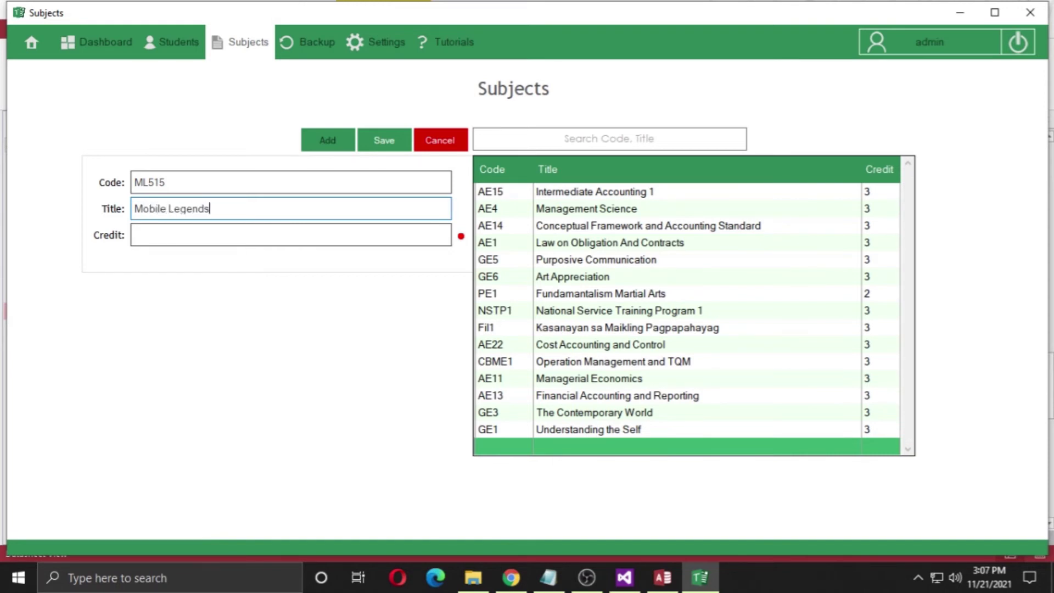
Give the subject 3 credits and save it.
{"action": "left_click", "coordinate": [231, 231]}
{"action": "left_click", "coordinate": [232, 217]}
{"action": "left_click", "coordinate": [232, 225]}
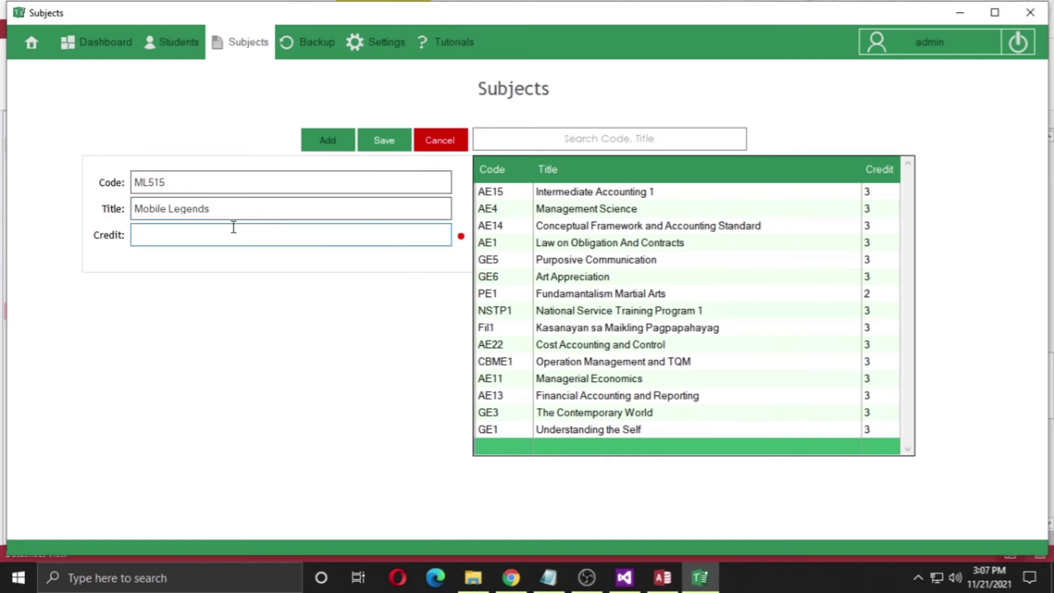
{"action": "type", "text": "3"}
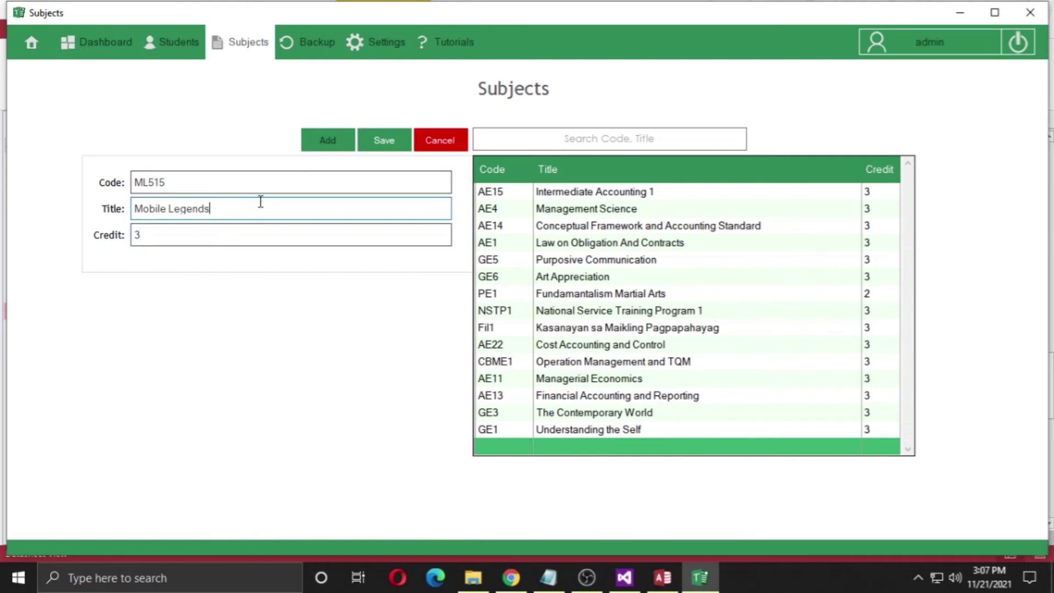
{"action": "left_click", "coordinate": [391, 144]}
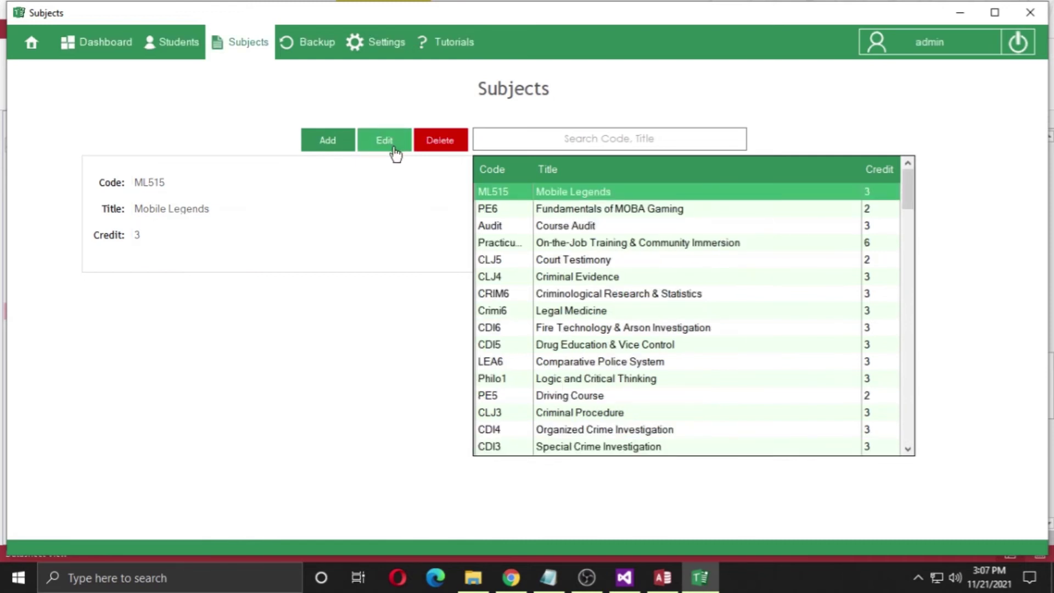
Browse the subjects list and show the ML515 Mobile Legends details.
{"action": "left_click", "coordinate": [523, 210]}
{"action": "left_click", "coordinate": [568, 199]}
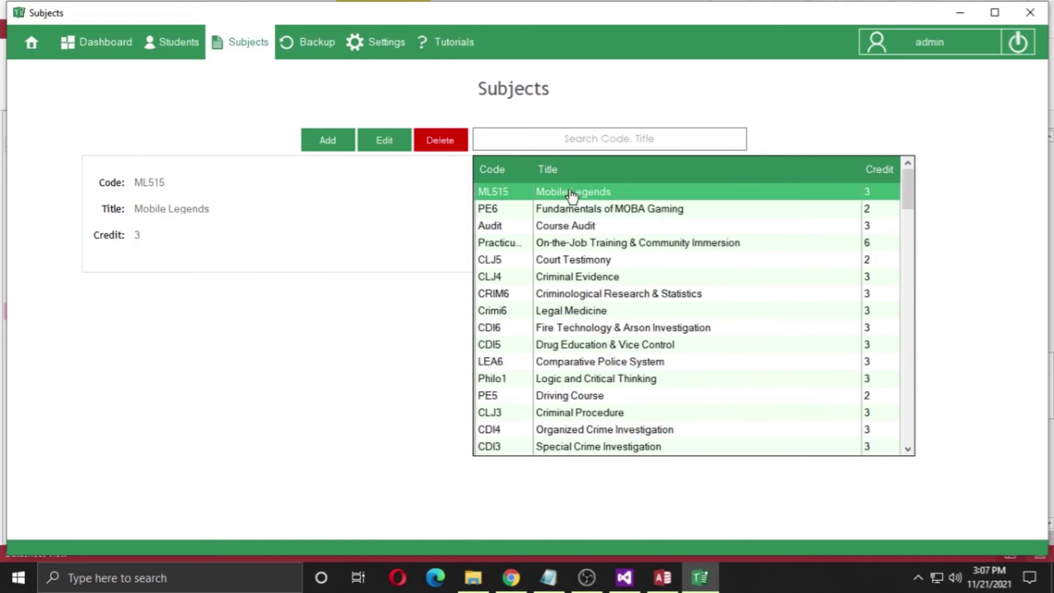
{"action": "left_click", "coordinate": [557, 213]}
{"action": "left_click", "coordinate": [582, 344]}
{"action": "left_click", "coordinate": [592, 266], "text": "ctrl"}
{"action": "left_click", "coordinate": [591, 264]}
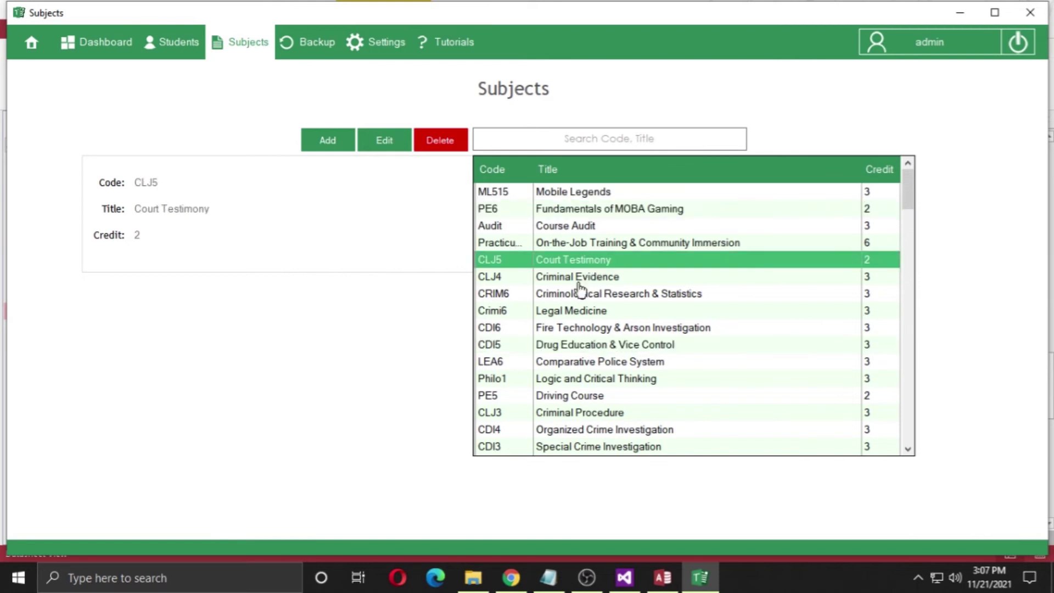
{"action": "left_click", "coordinate": [570, 242]}
{"action": "left_click", "coordinate": [576, 211]}
{"action": "left_click", "coordinate": [574, 196]}
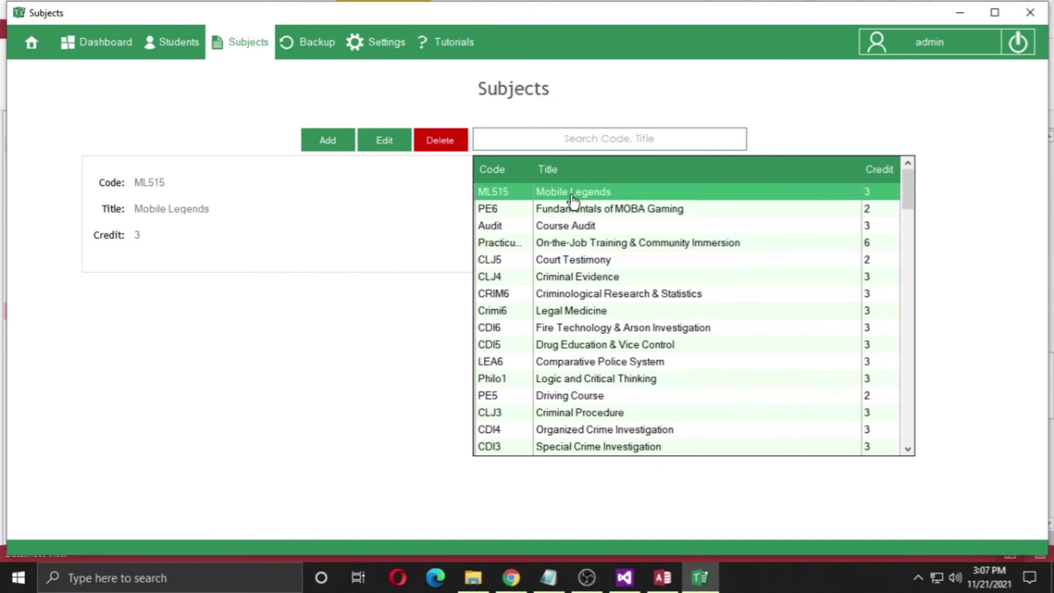
{"action": "left_click", "coordinate": [663, 577]}
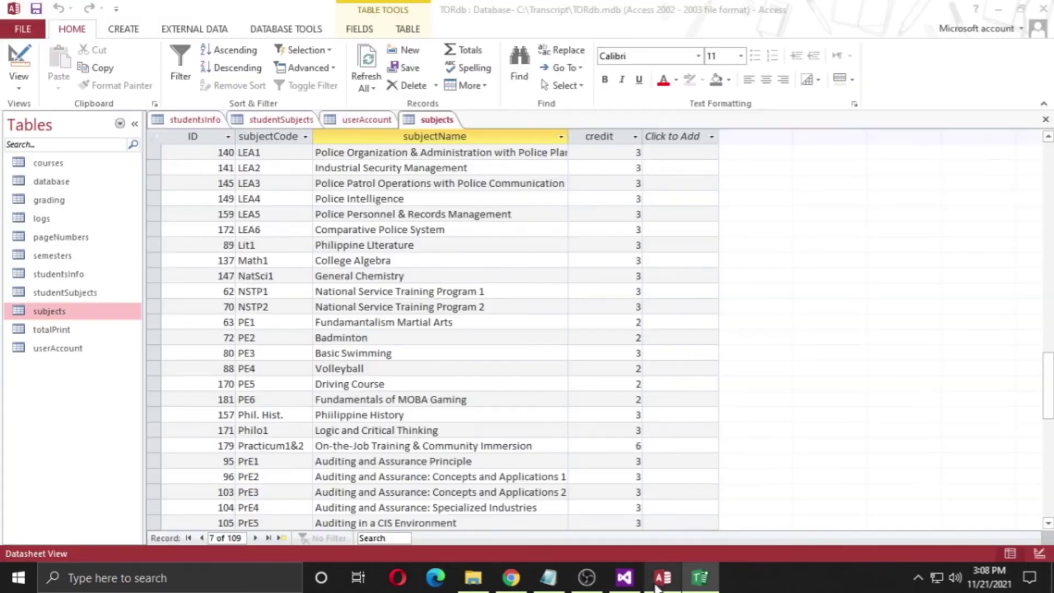
Refresh All in Access and scroll the subjects datasheet looking for the new record.
{"action": "left_click", "coordinate": [366, 85]}
{"action": "left_click", "coordinate": [392, 104]}
{"action": "scroll", "coordinate": [399, 187], "scroll_direction": "down", "scroll_amount": 7}
{"action": "scroll", "coordinate": [417, 275], "scroll_direction": "down", "scroll_amount": 8}
{"action": "scroll", "coordinate": [434, 362], "scroll_direction": "down", "scroll_amount": 7}
{"action": "scroll", "coordinate": [454, 439], "scroll_direction": "down", "scroll_amount": 15}
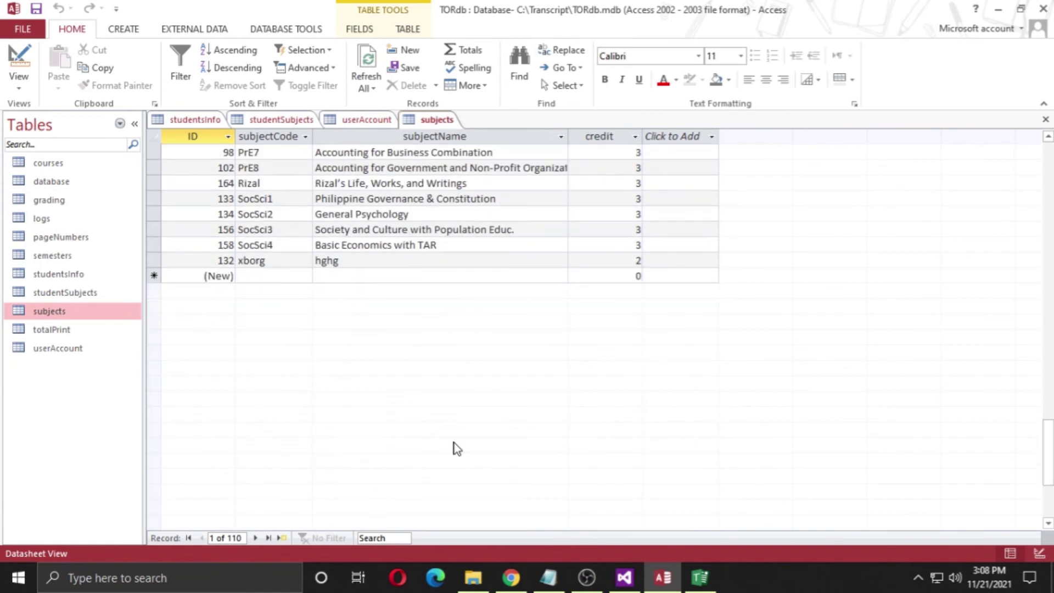
{"action": "scroll", "coordinate": [456, 449], "scroll_direction": "up", "scroll_amount": 1}
{"action": "scroll", "coordinate": [456, 448], "scroll_direction": "up", "scroll_amount": 1}
{"action": "scroll", "coordinate": [439, 384], "scroll_direction": "up", "scroll_amount": 2}
{"action": "scroll", "coordinate": [430, 331], "scroll_direction": "up", "scroll_amount": 9}
{"action": "scroll", "coordinate": [430, 333], "scroll_direction": "up", "scroll_amount": 7}
{"action": "scroll", "coordinate": [430, 335], "scroll_direction": "up", "scroll_amount": 3}
{"action": "scroll", "coordinate": [430, 342], "scroll_direction": "up", "scroll_amount": 6}
{"action": "scroll", "coordinate": [384, 324], "scroll_direction": "up", "scroll_amount": 5}
{"action": "scroll", "coordinate": [330, 313], "scroll_direction": "down", "scroll_amount": 8}
{"action": "scroll", "coordinate": [327, 346], "scroll_direction": "down", "scroll_amount": 6}
{"action": "scroll", "coordinate": [327, 376], "scroll_direction": "down", "scroll_amount": 8}
{"action": "scroll", "coordinate": [328, 380], "scroll_direction": "down", "scroll_amount": 6}
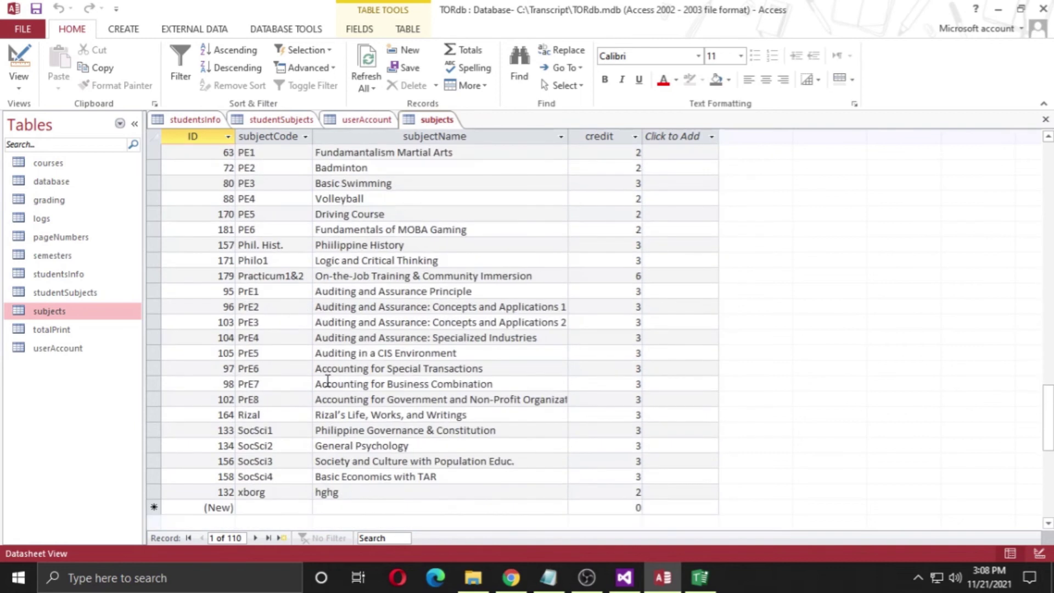
{"action": "scroll", "coordinate": [328, 384], "scroll_direction": "up", "scroll_amount": 3}
{"action": "scroll", "coordinate": [324, 386], "scroll_direction": "up", "scroll_amount": 2}
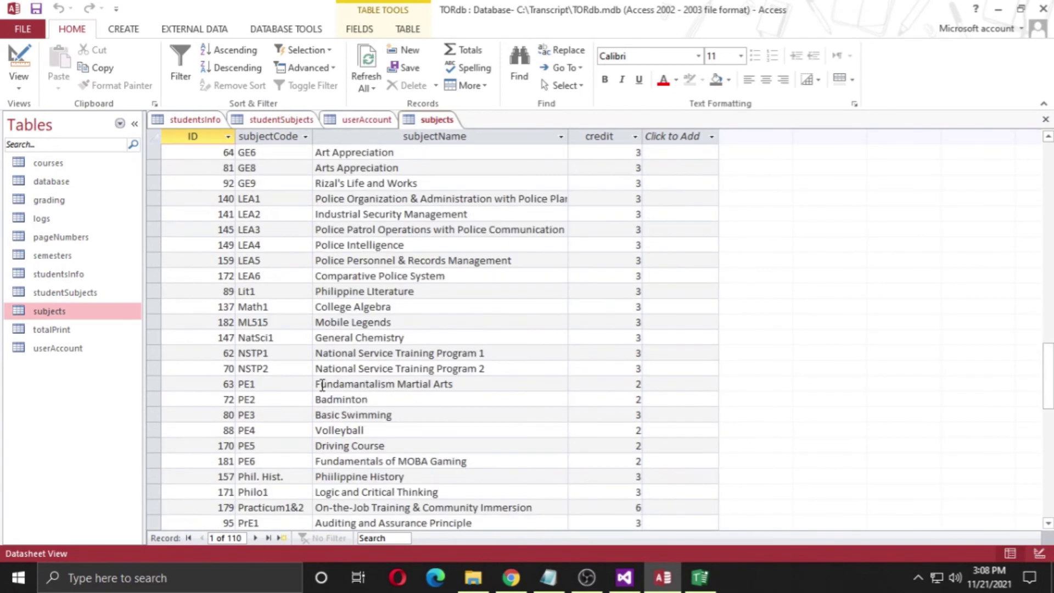
{"action": "scroll", "coordinate": [321, 385], "scroll_direction": "down", "scroll_amount": 4}
{"action": "scroll", "coordinate": [299, 384], "scroll_direction": "up", "scroll_amount": 5}
{"action": "scroll", "coordinate": [285, 378], "scroll_direction": "up", "scroll_amount": 2}
{"action": "scroll", "coordinate": [276, 370], "scroll_direction": "down", "scroll_amount": 1}
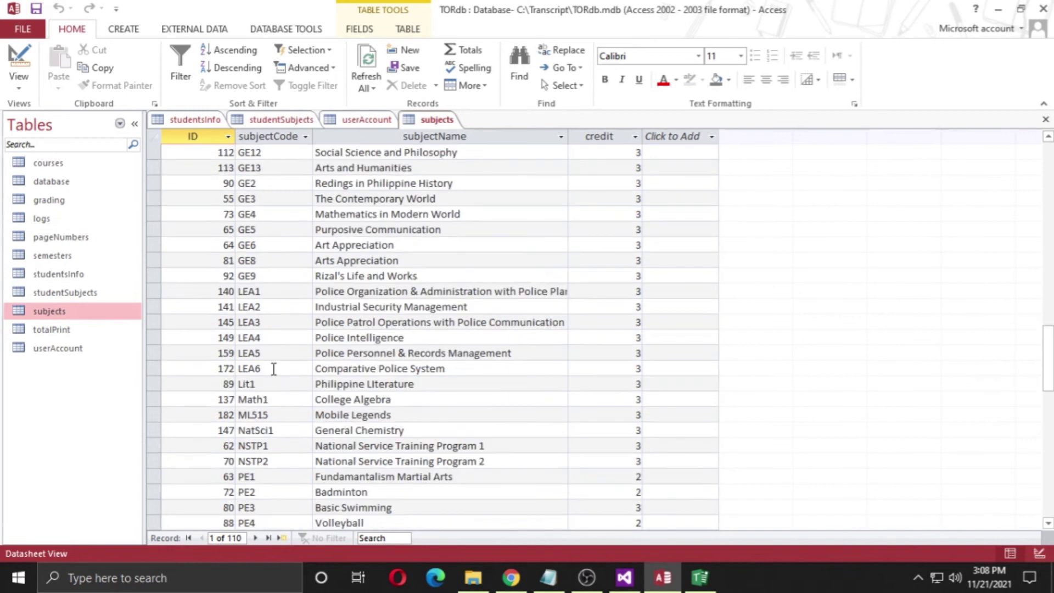
Select the ML515 code, then the whole record 182, Mobile Legends.
{"action": "left_click", "coordinate": [258, 415]}
{"action": "scroll", "coordinate": [309, 419], "scroll_direction": "down", "scroll_amount": 3}
{"action": "scroll", "coordinate": [302, 406], "scroll_direction": "down", "scroll_amount": 1}
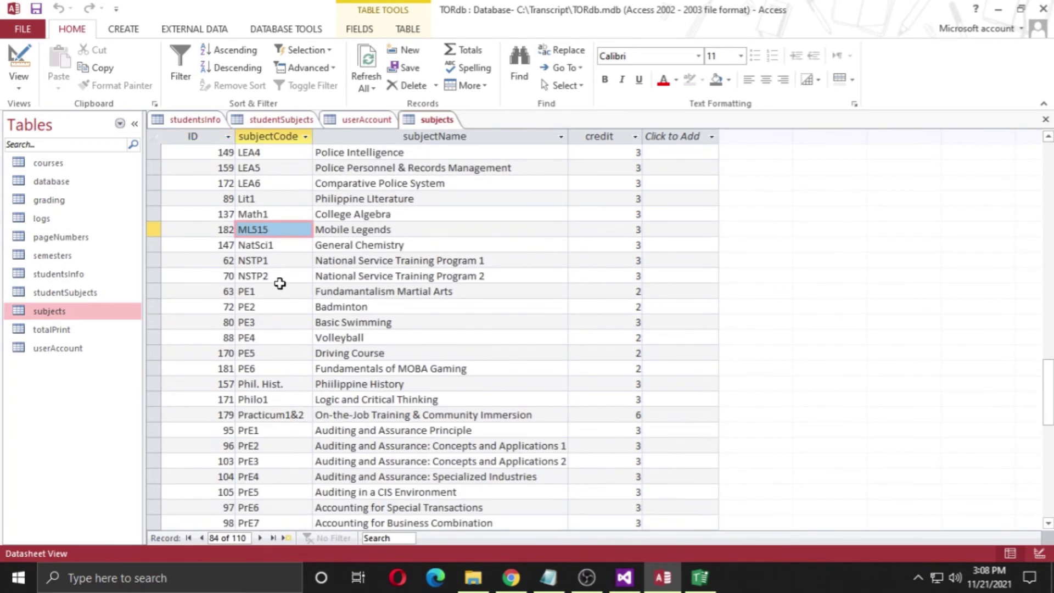
{"action": "scroll", "coordinate": [315, 270], "scroll_direction": "up", "scroll_amount": 1}
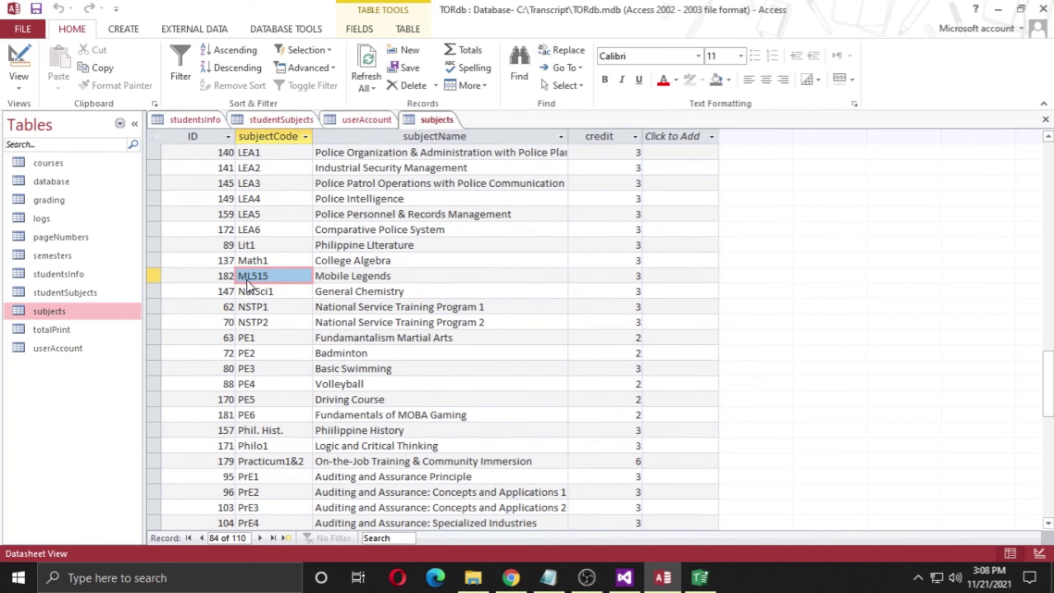
{"action": "left_click", "coordinate": [154, 276]}
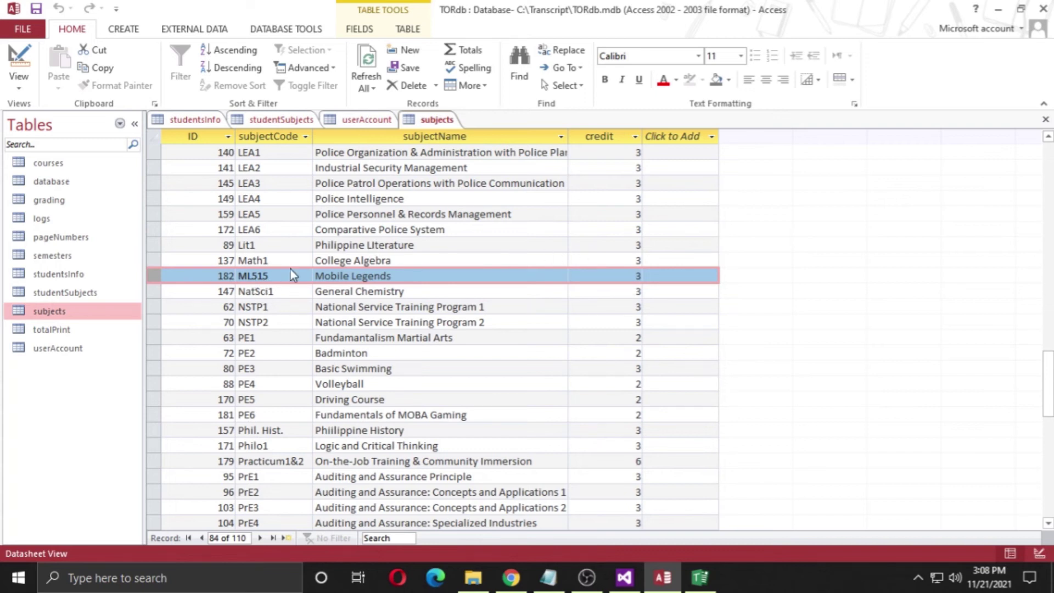
Highlight the ID 182 and ML515 code cells of the new record.
{"action": "double_click", "coordinate": [217, 276]}
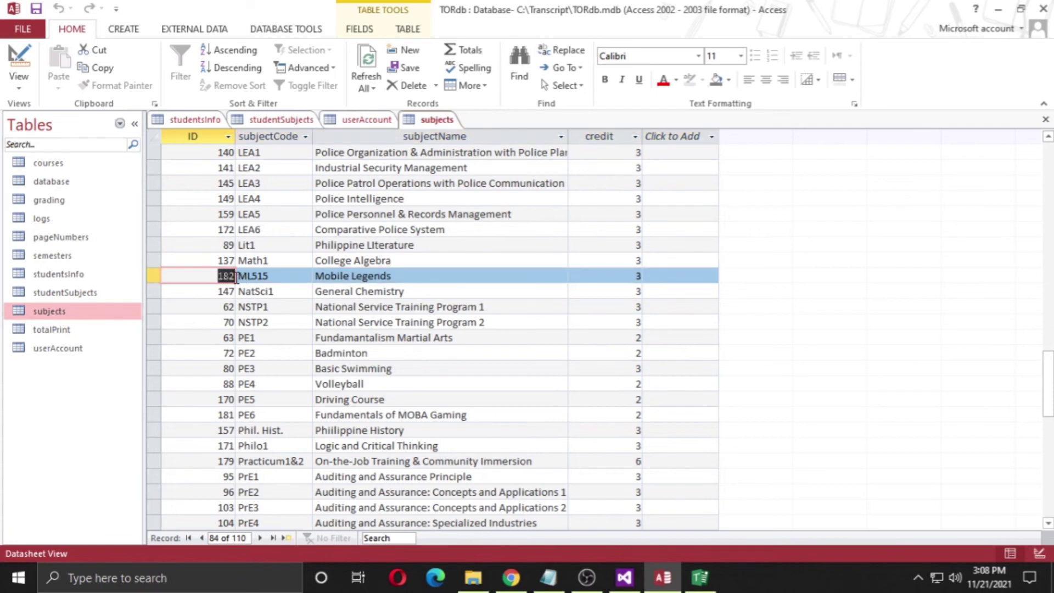
{"action": "double_click", "coordinate": [274, 276]}
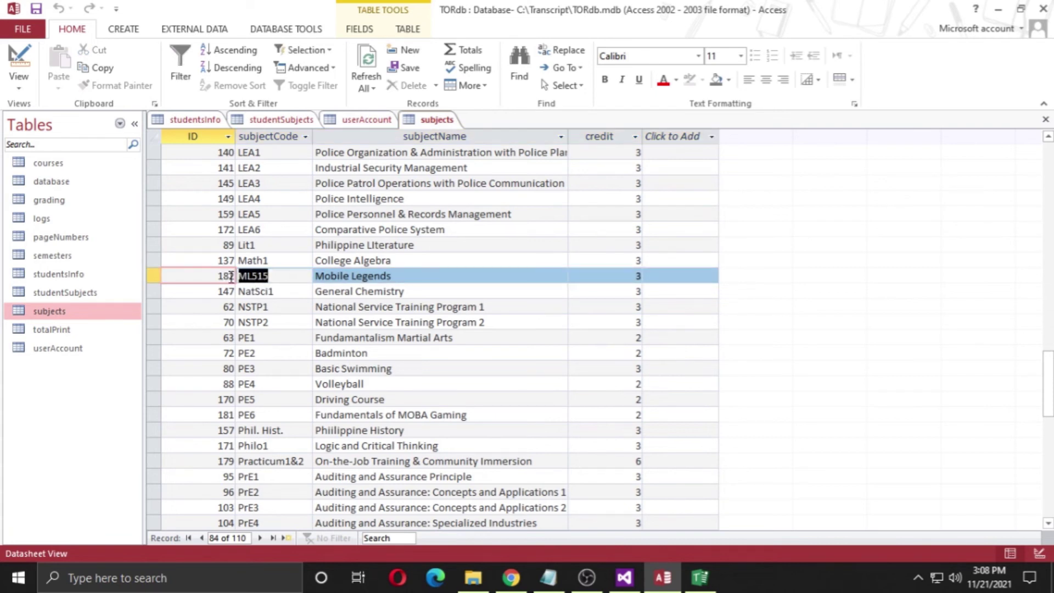
{"action": "left_click_drag", "start_coordinate": [269, 276], "coordinate": [258, 275]}
{"action": "left_click", "coordinate": [266, 275]}
{"action": "double_click", "coordinate": [265, 275]}
{"action": "left_click", "coordinate": [250, 275]}
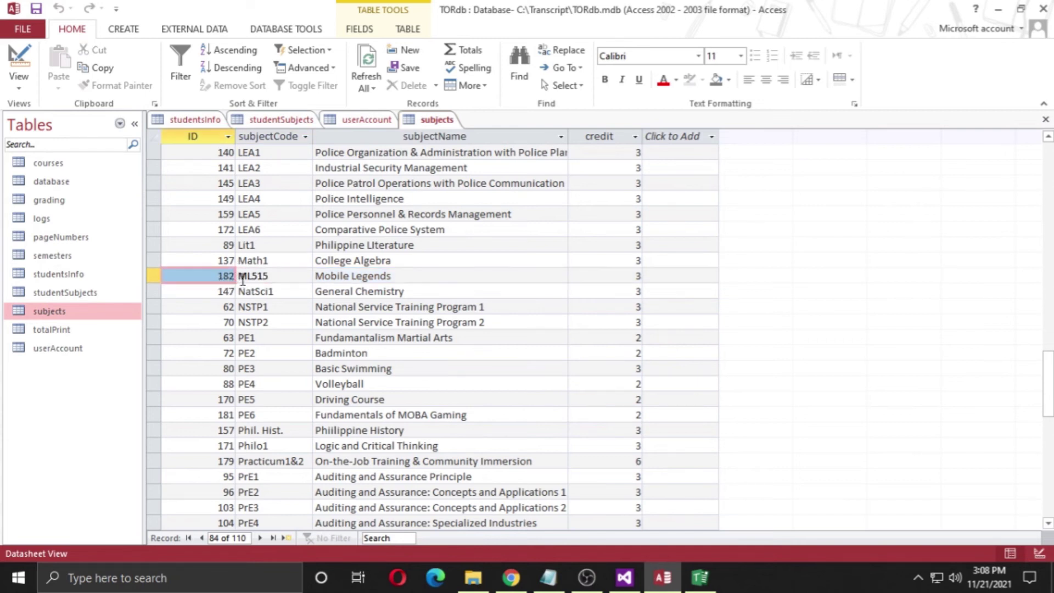
{"action": "left_click", "coordinate": [252, 276]}
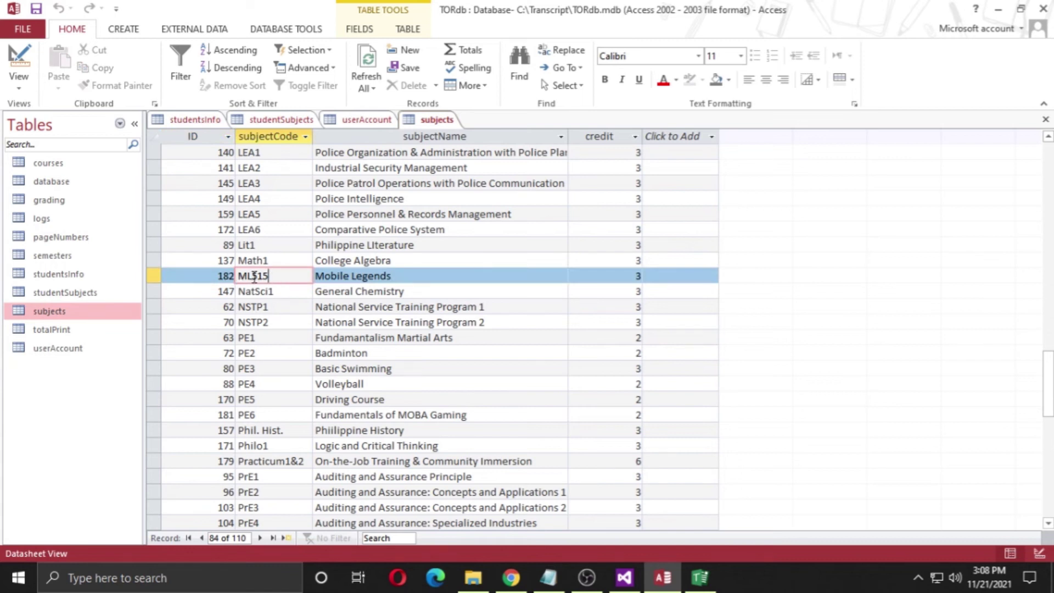
Focus the Mobile Legends name cell, step down and back, then return to Transcript.
{"action": "left_click", "coordinate": [369, 277]}
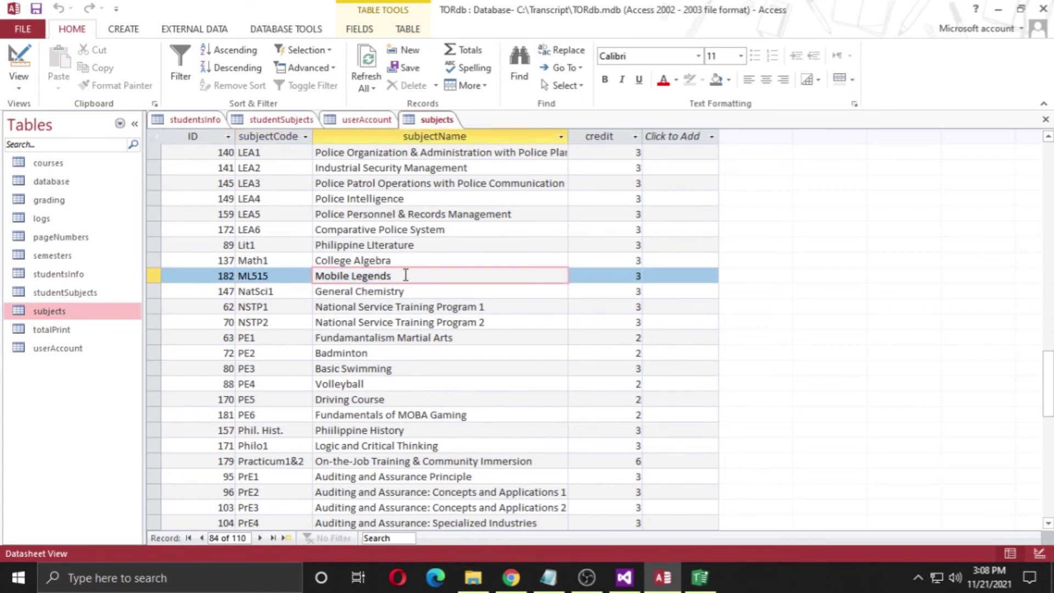
{"action": "key", "text": "Down"}
{"action": "key", "text": "Up"}
{"action": "left_click", "coordinate": [700, 577]}
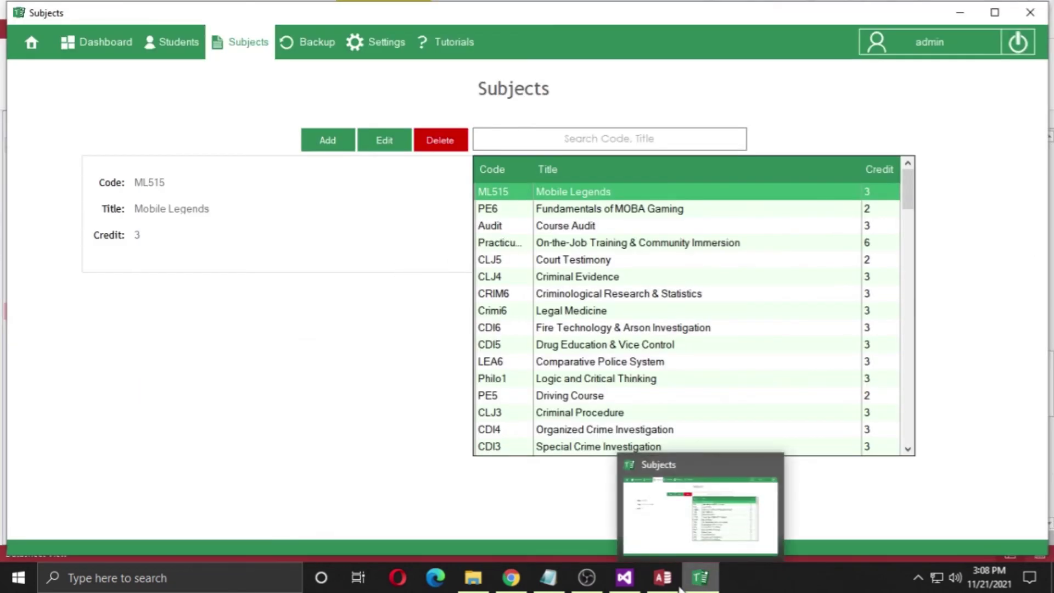
Select the whole Mobile Legends record in Access, then go back to Transcript.
{"action": "left_click", "coordinate": [700, 577]}
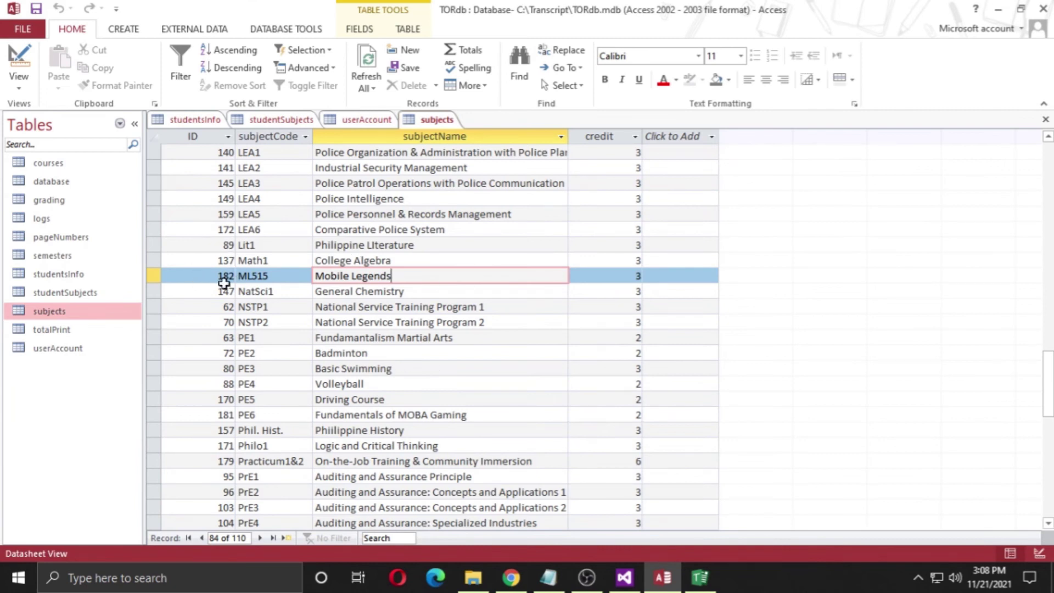
{"action": "left_click", "coordinate": [153, 276]}
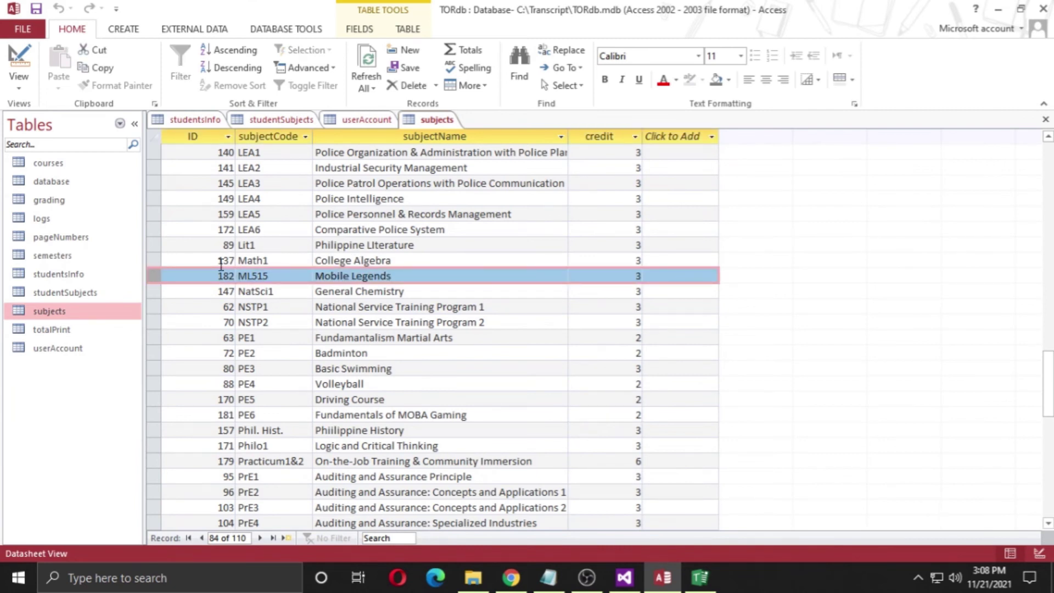
{"action": "left_click", "coordinate": [699, 578]}
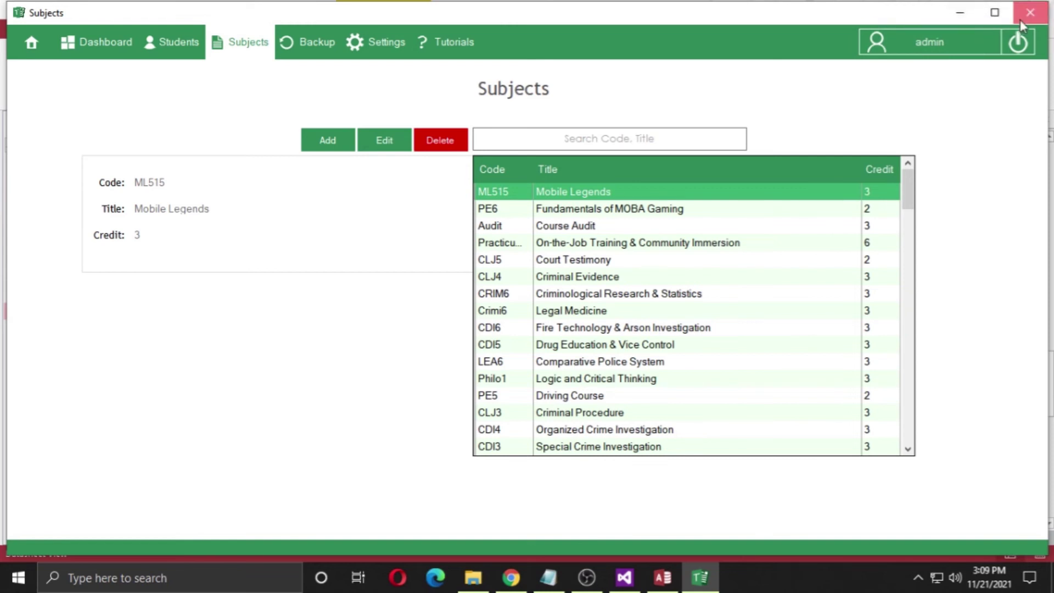
Quit Transcript with Alt+F4 and confirm Yes.
{"action": "key", "text": "alt+F4"}
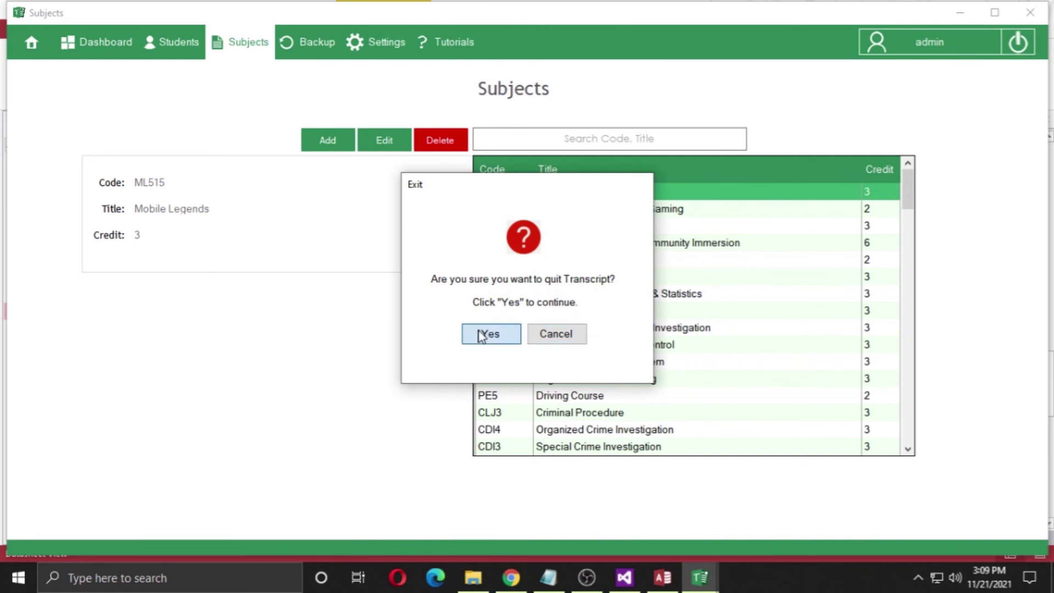
{"action": "left_click", "coordinate": [483, 332]}
{"action": "left_click", "coordinate": [624, 577]}
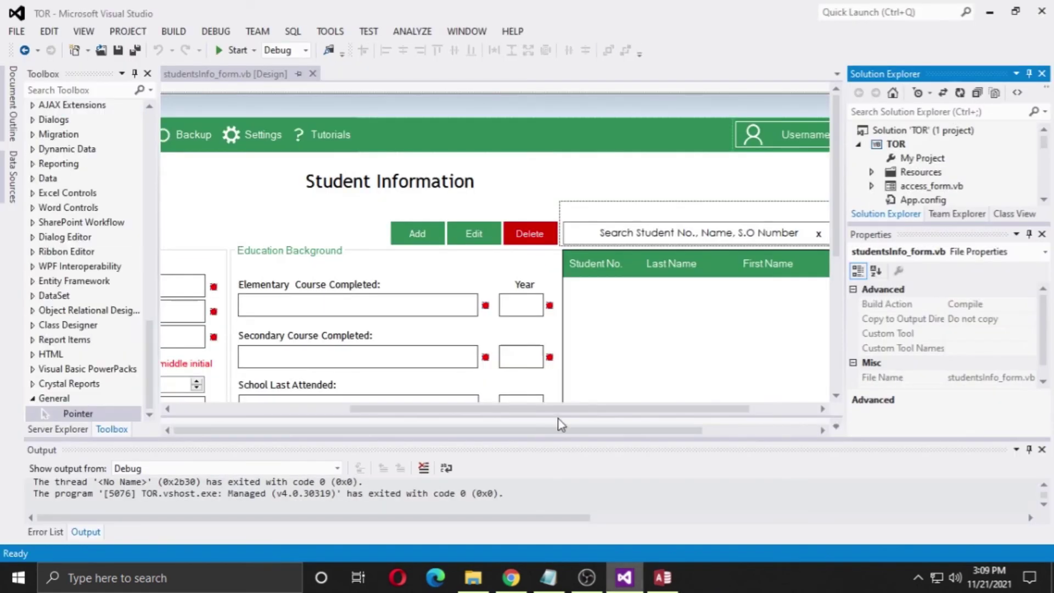
Start the TOR project and log in with the administrator username and password.
{"action": "left_click", "coordinate": [225, 50]}
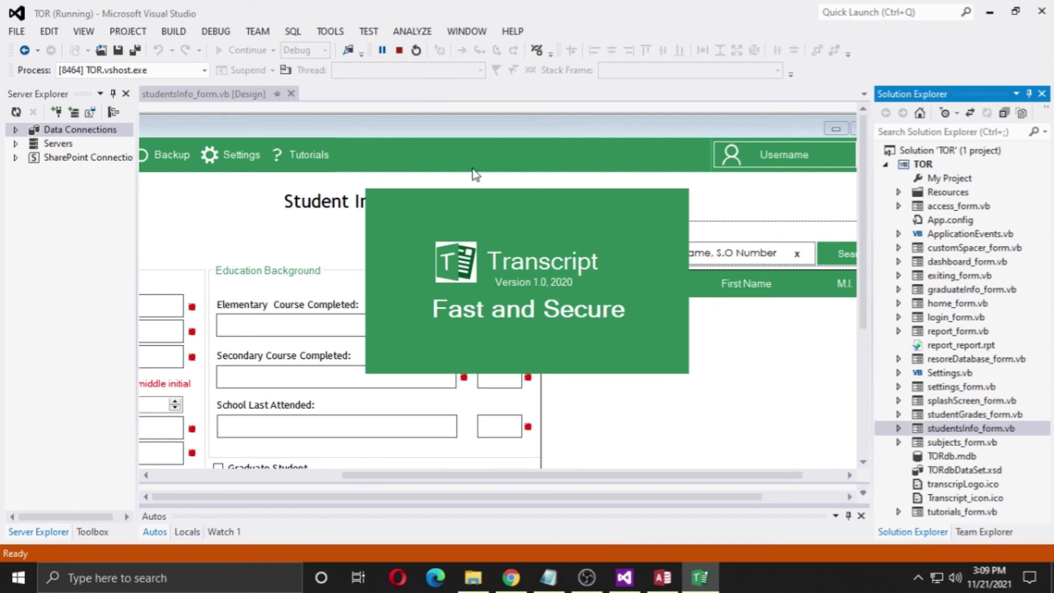
{"action": "type", "text": "adm"}
{"action": "key", "text": "Tab"}
{"action": "type", "text": "admin"}
{"action": "key", "text": "Return"}
{"action": "key", "text": "Return"}
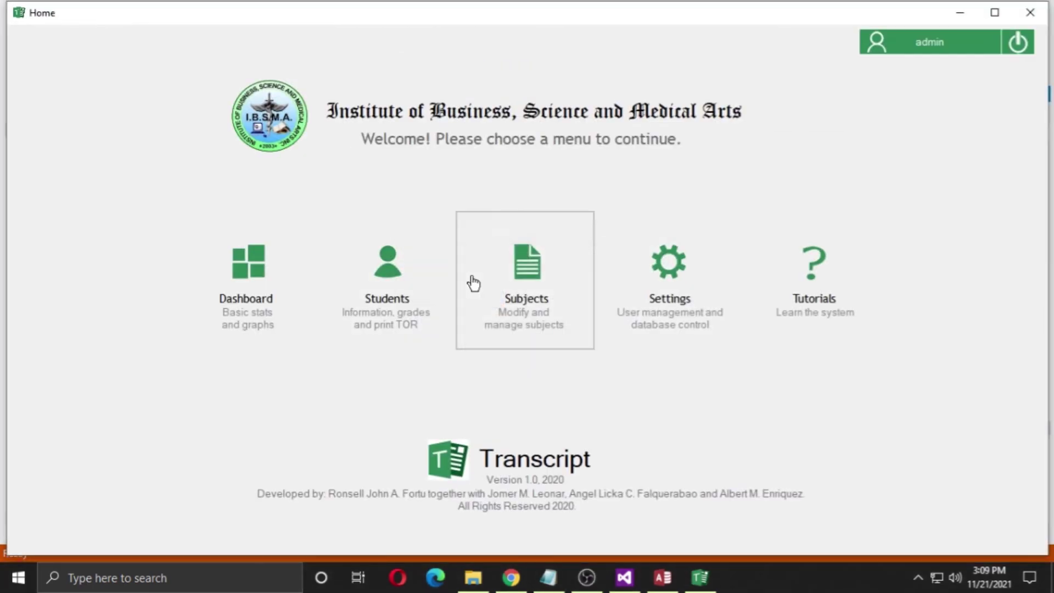
On the Subjects page, alternate between ML515 Mobile Legends and PE6 Fundamentals of MOBA Gaming details.
{"action": "left_click", "coordinate": [514, 305]}
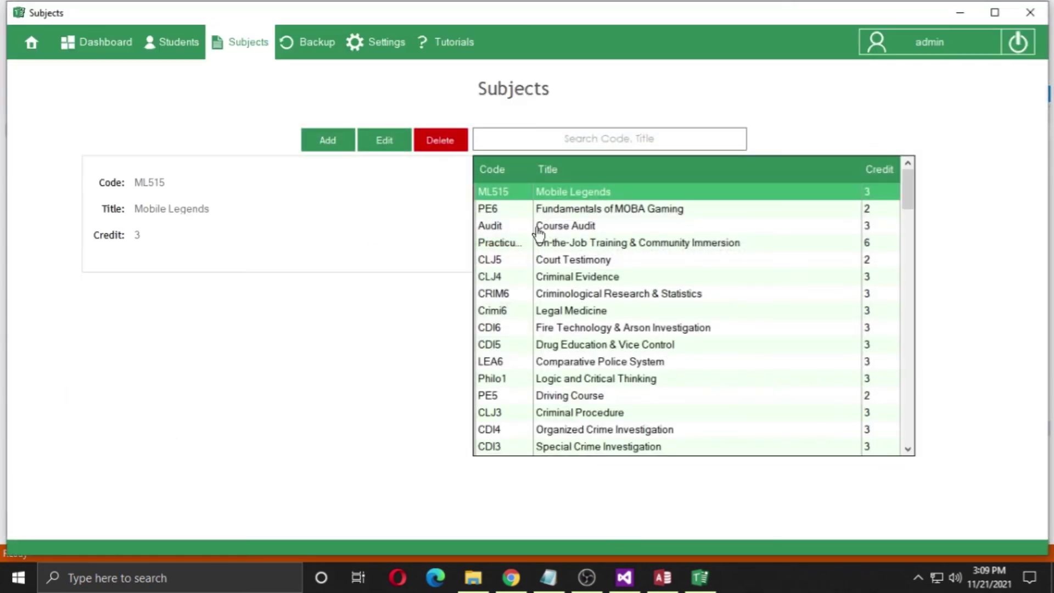
{"action": "left_click", "coordinate": [532, 208]}
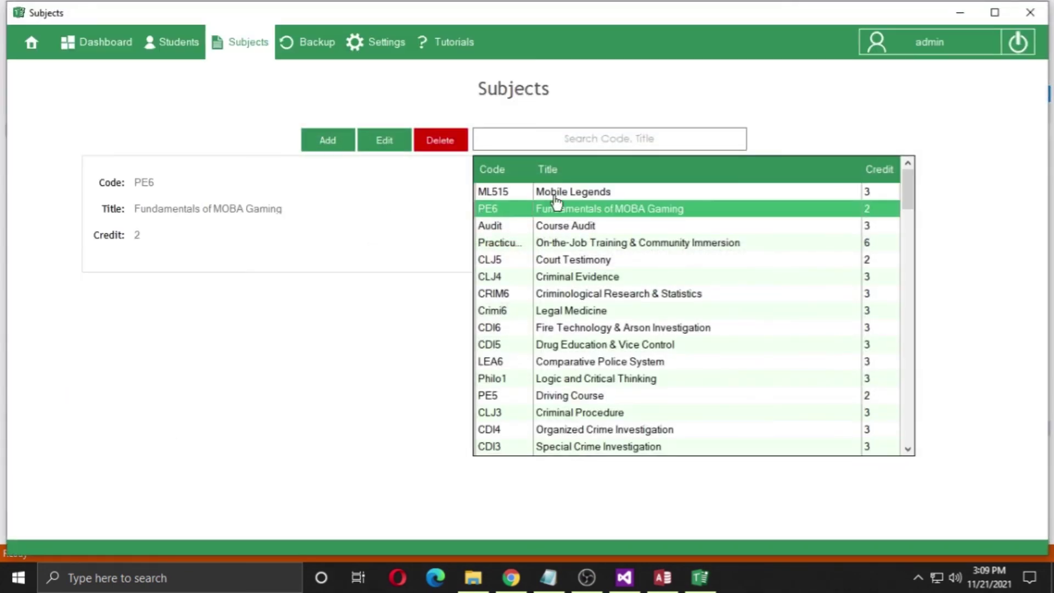
{"action": "left_click", "coordinate": [563, 192]}
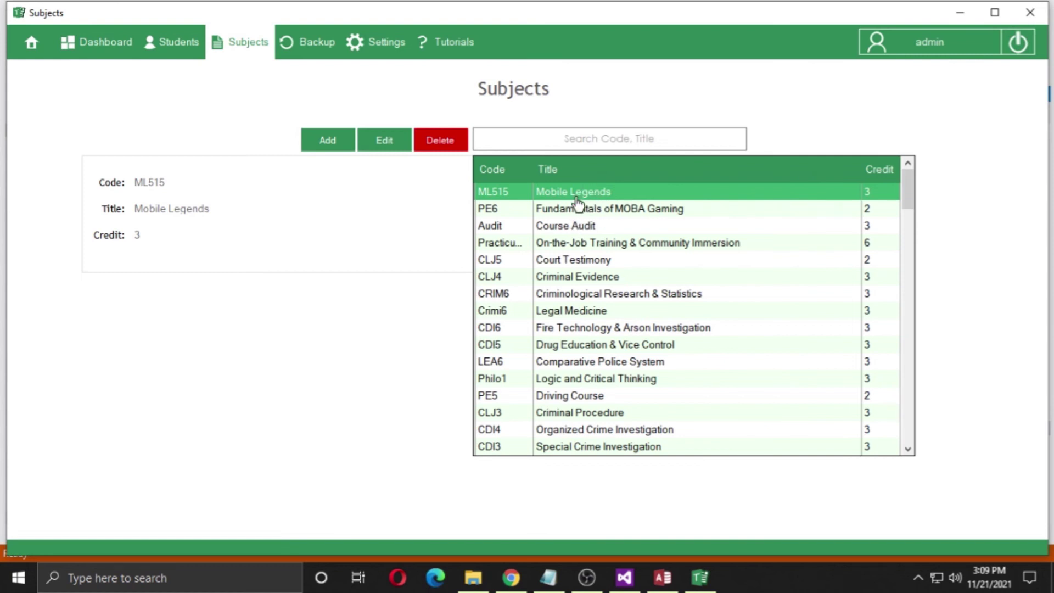
{"action": "left_click", "coordinate": [579, 201]}
{"action": "left_click", "coordinate": [582, 198]}
{"action": "left_click", "coordinate": [588, 210]}
{"action": "left_click", "coordinate": [576, 193]}
{"action": "left_click", "coordinate": [580, 209]}
{"action": "left_click", "coordinate": [579, 195]}
{"action": "left_click", "coordinate": [581, 209]}
{"action": "left_click", "coordinate": [592, 197]}
{"action": "left_click", "coordinate": [663, 577]}
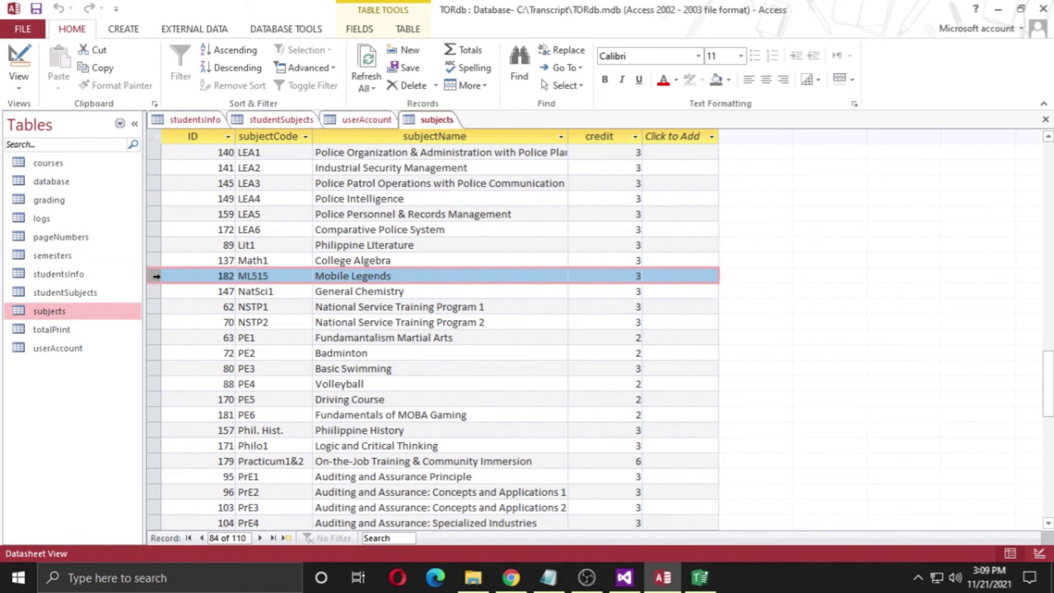
Scroll the subjects datasheet up and close Access, choosing No to saving the layout.
{"action": "scroll", "coordinate": [302, 250], "scroll_direction": "up", "scroll_amount": 8}
{"action": "scroll", "coordinate": [301, 251], "scroll_direction": "up", "scroll_amount": 8}
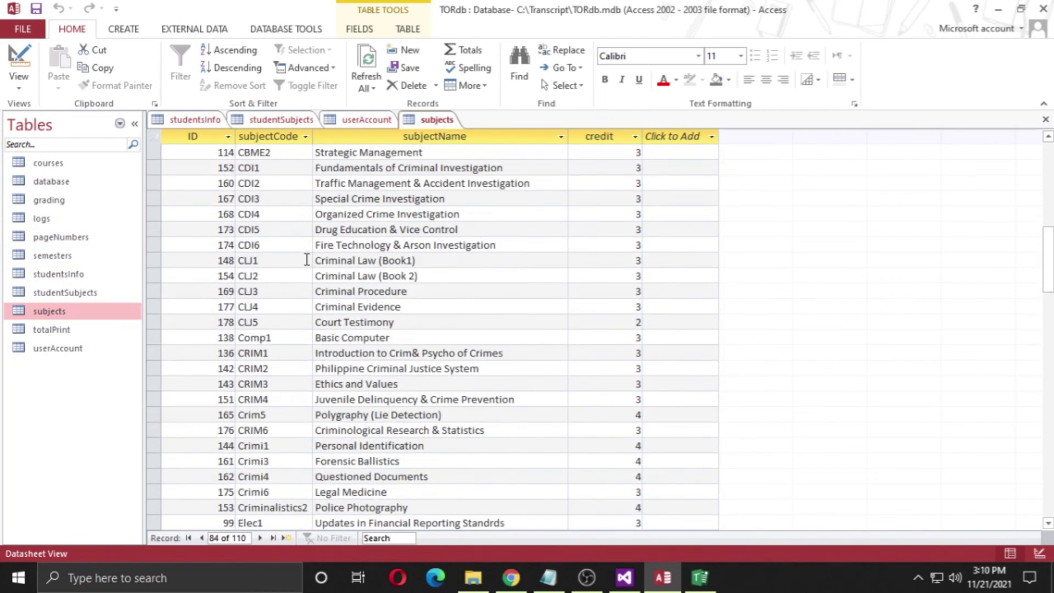
{"action": "scroll", "coordinate": [302, 250], "scroll_direction": "up", "scroll_amount": 8}
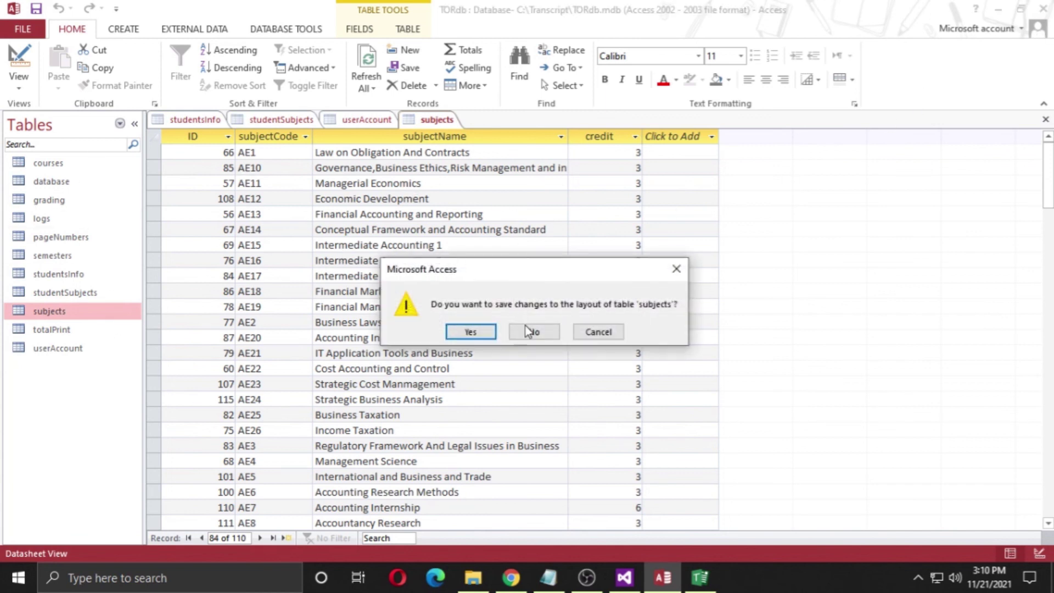
{"action": "left_click", "coordinate": [470, 331]}
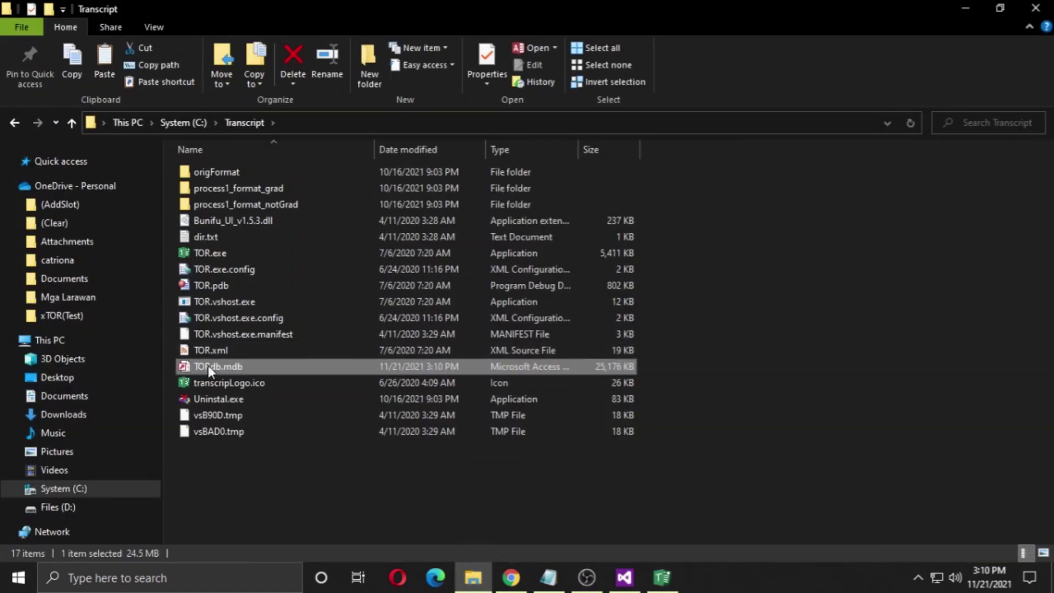
Look over TORdb.mdb and TOR.exe in C:\Transcript, leaving file names unchanged.
{"action": "left_click", "coordinate": [204, 367]}
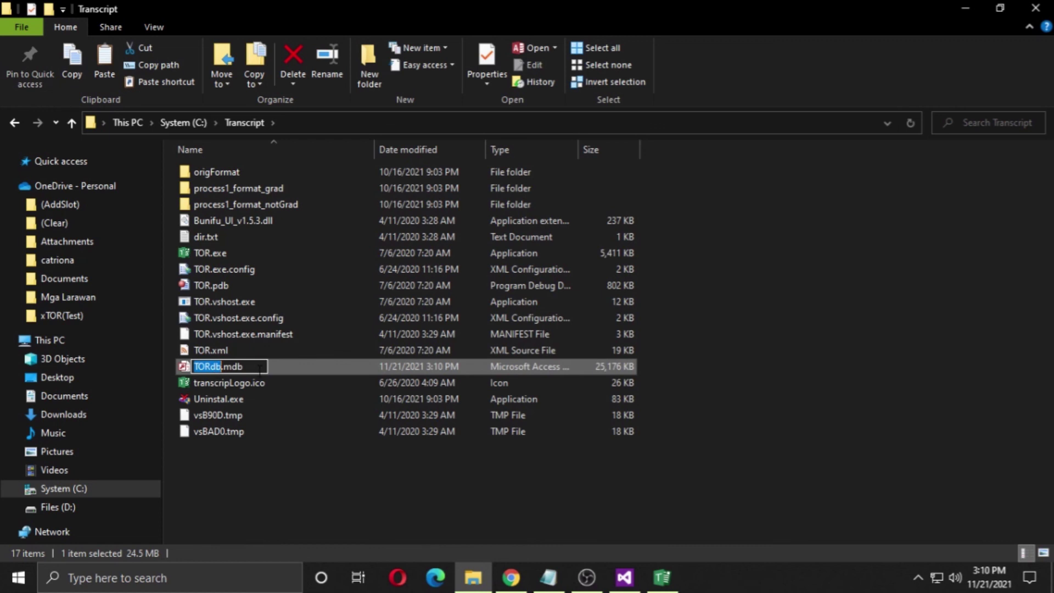
{"action": "left_click", "coordinate": [285, 371]}
{"action": "mouse_move", "coordinate": [661, 578]}
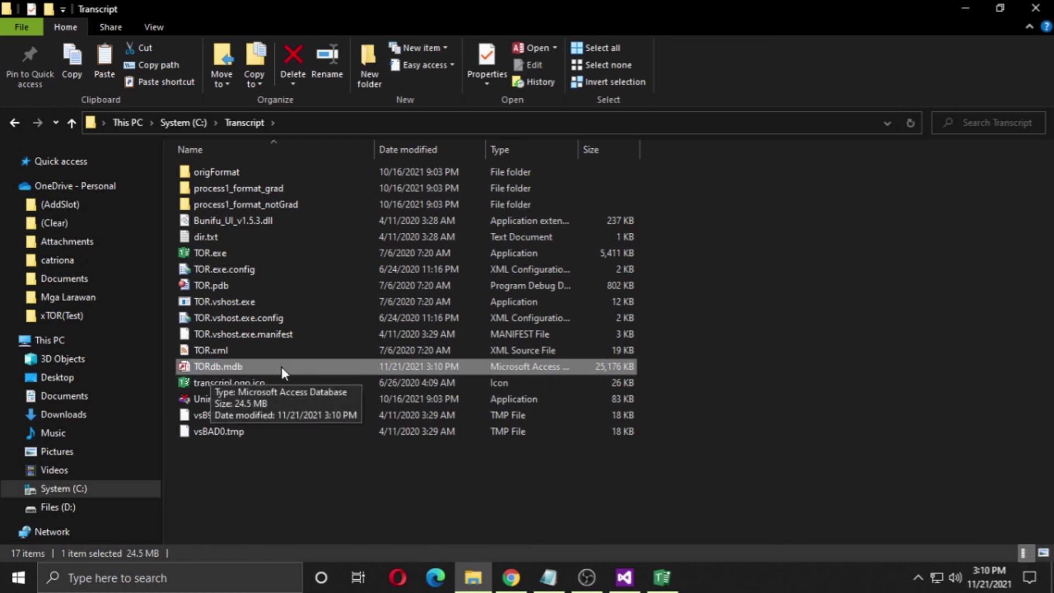
{"action": "left_click", "coordinate": [662, 577]}
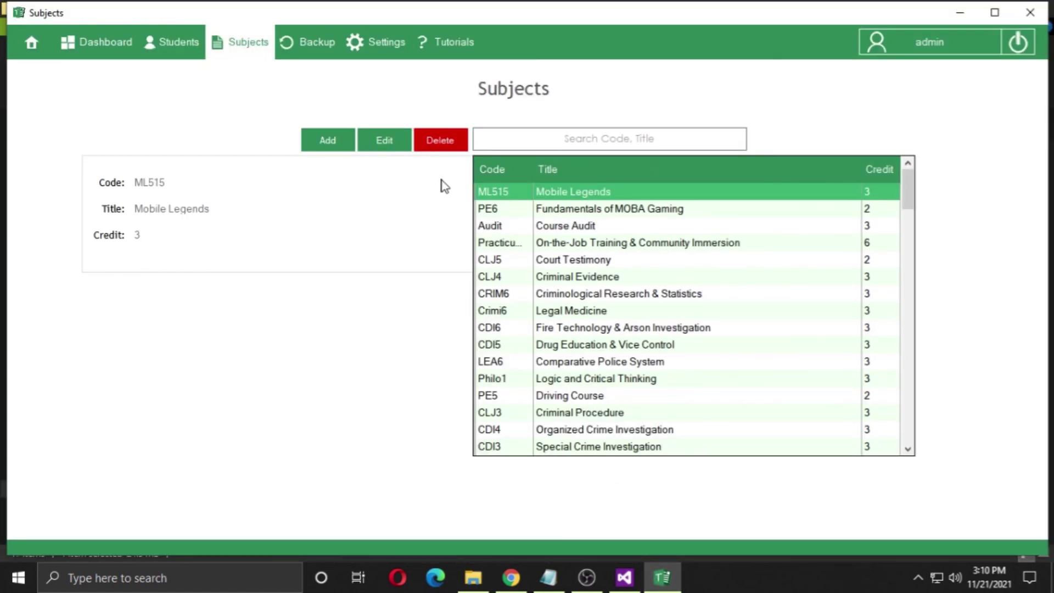
{"action": "mouse_move", "coordinate": [511, 577]}
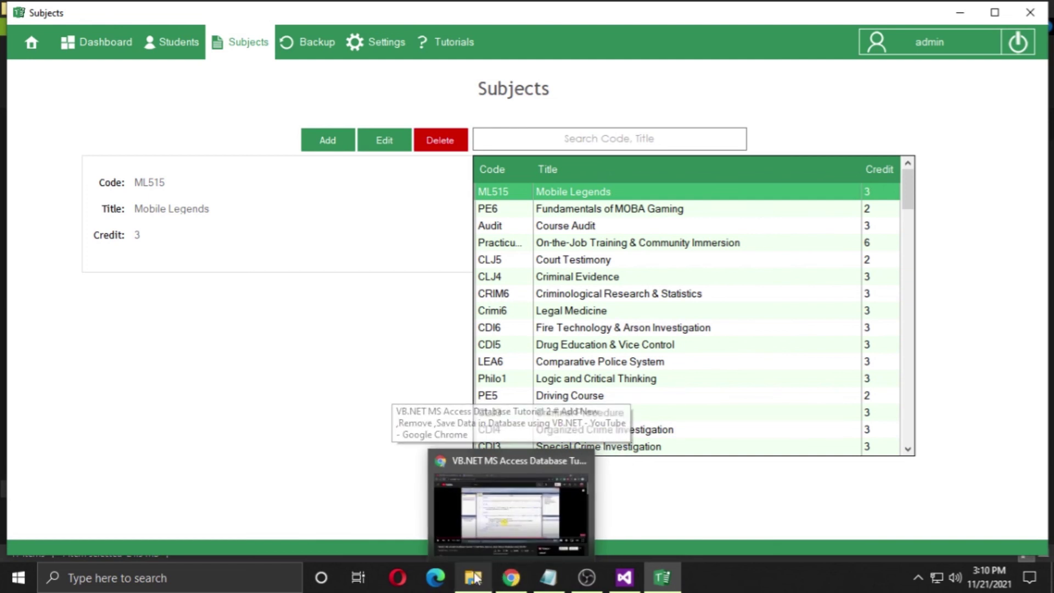
{"action": "left_click", "coordinate": [473, 577]}
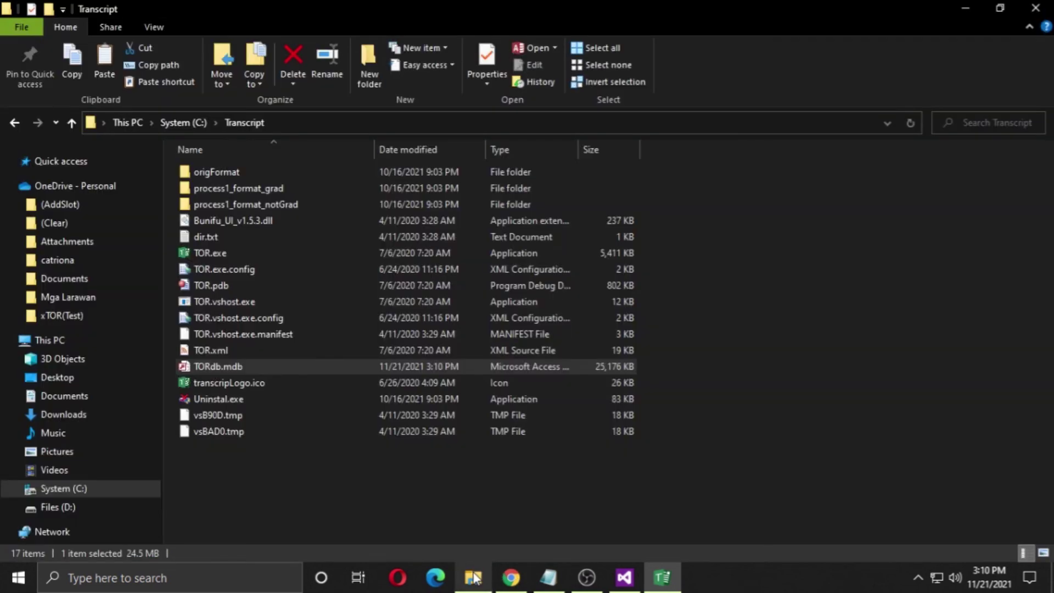
{"action": "left_click", "coordinate": [225, 366]}
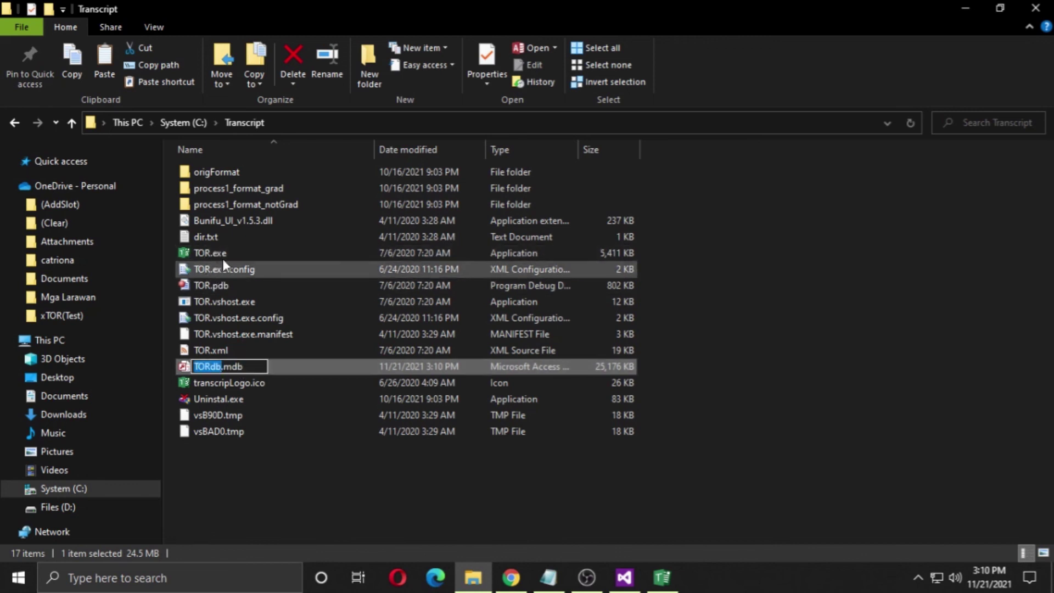
{"action": "left_click", "coordinate": [219, 252]}
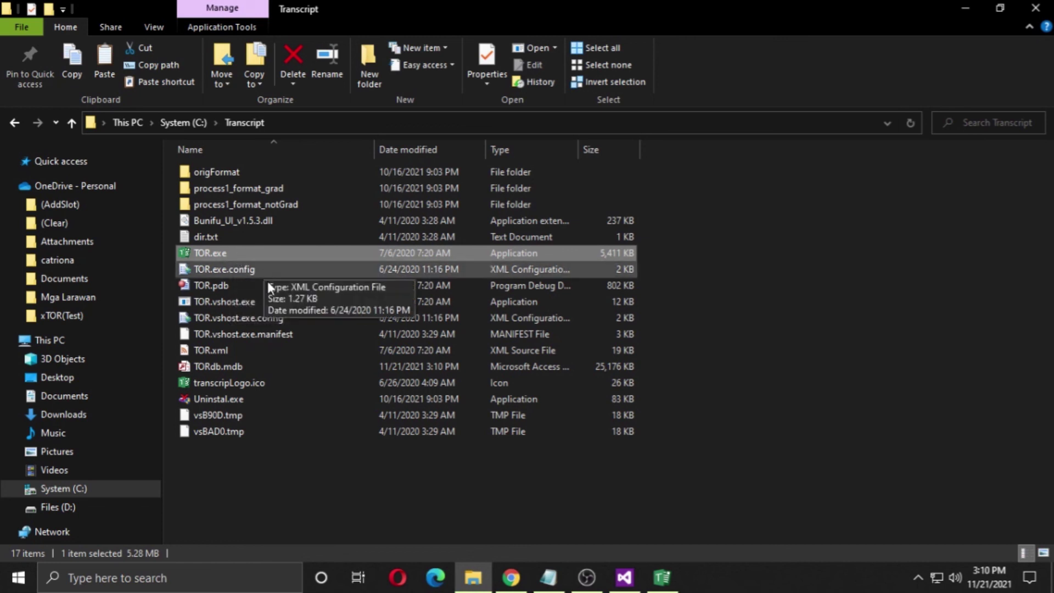
{"action": "left_click", "coordinate": [215, 365]}
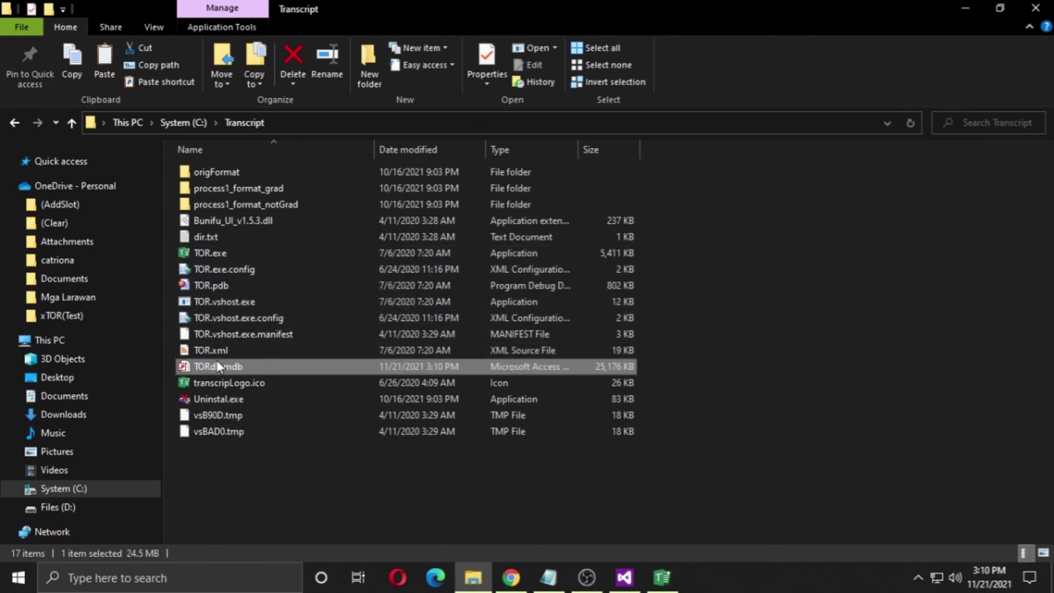
{"action": "left_click", "coordinate": [624, 577]}
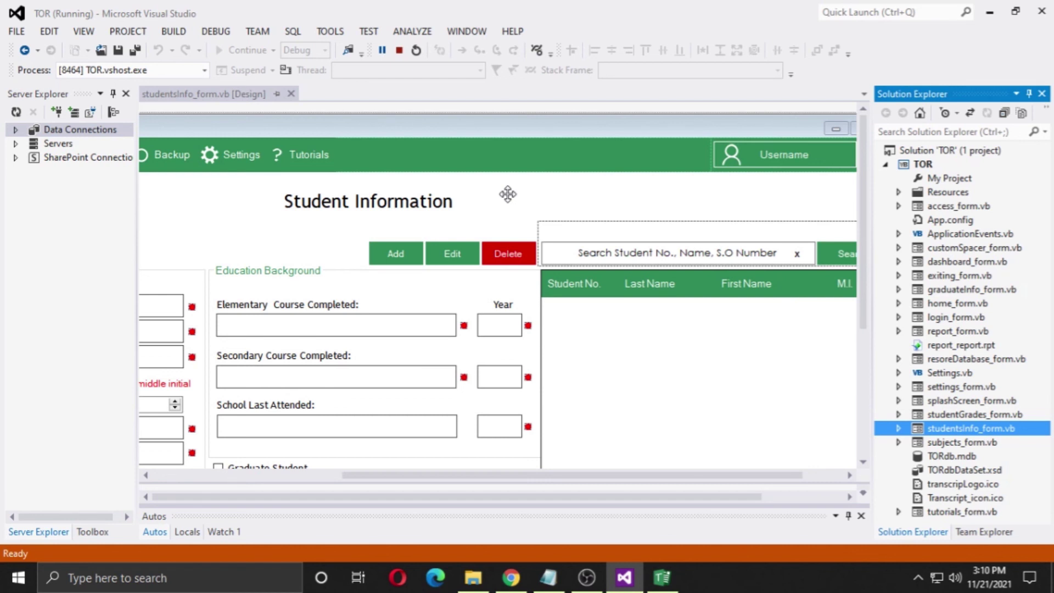
Scroll the studentsInfo_form designer fully left to reveal the Basic Information fields.
{"action": "left_click_drag", "start_coordinate": [433, 475], "coordinate": [196, 475]}
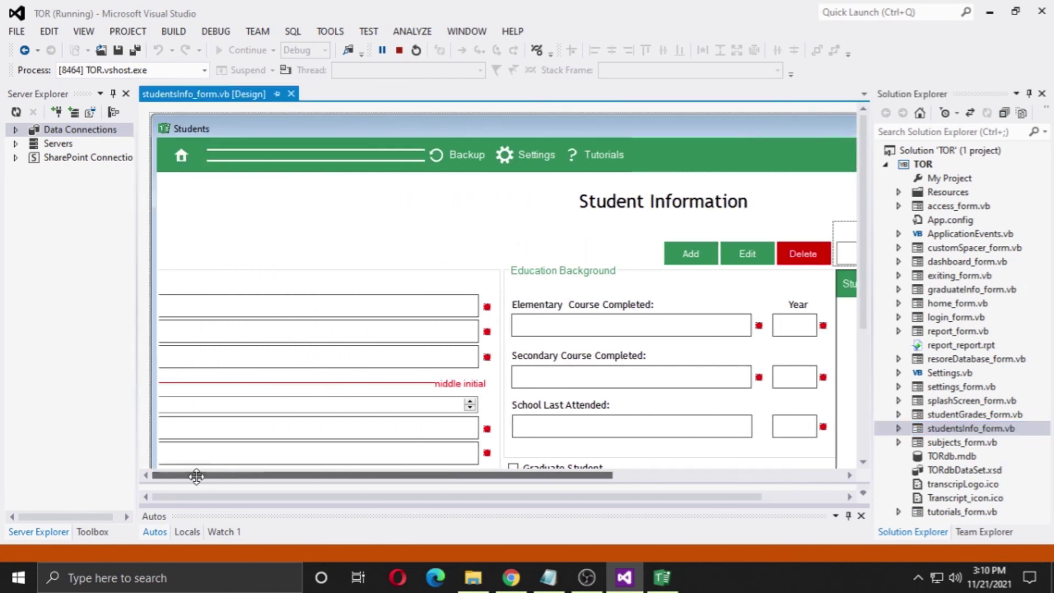